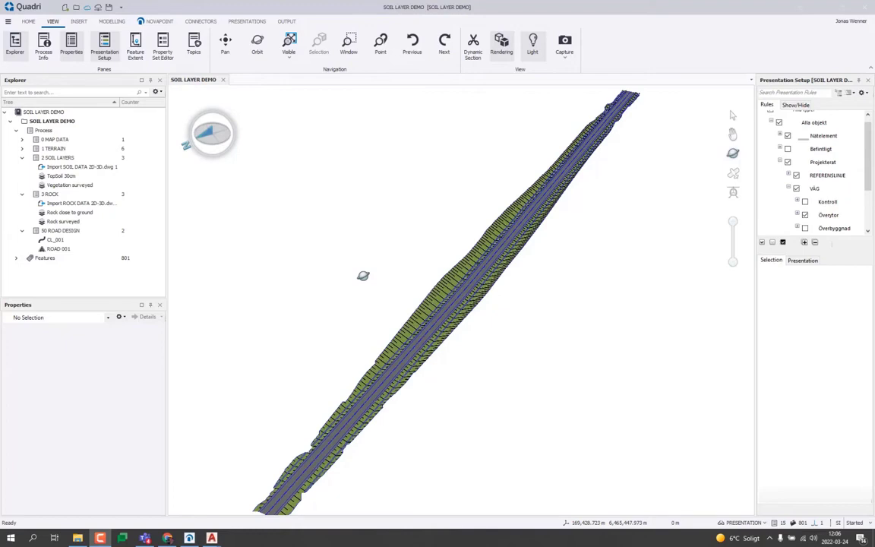
# Select the TopSoil 30cm layer and display the Befintligt existing terrain surfaces.
pyautogui.scroll(3, 438, 283)
pyautogui.moveTo(492, 285); pyautogui.dragTo(487, 203)
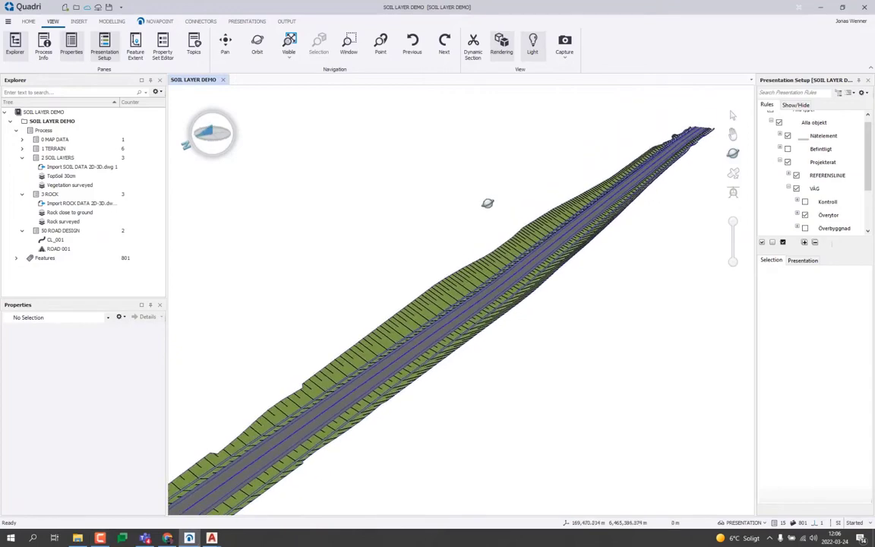
pyautogui.scroll(-3, 488, 203)
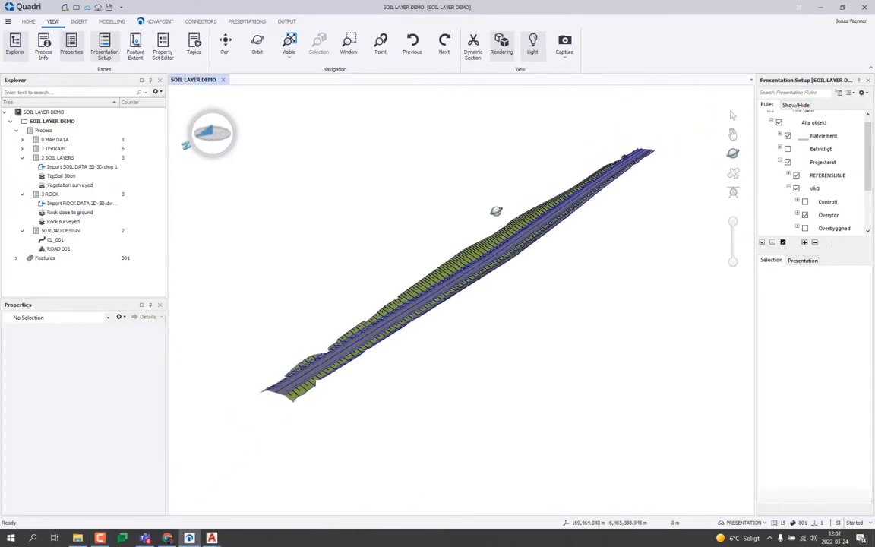
pyautogui.click(56, 176)
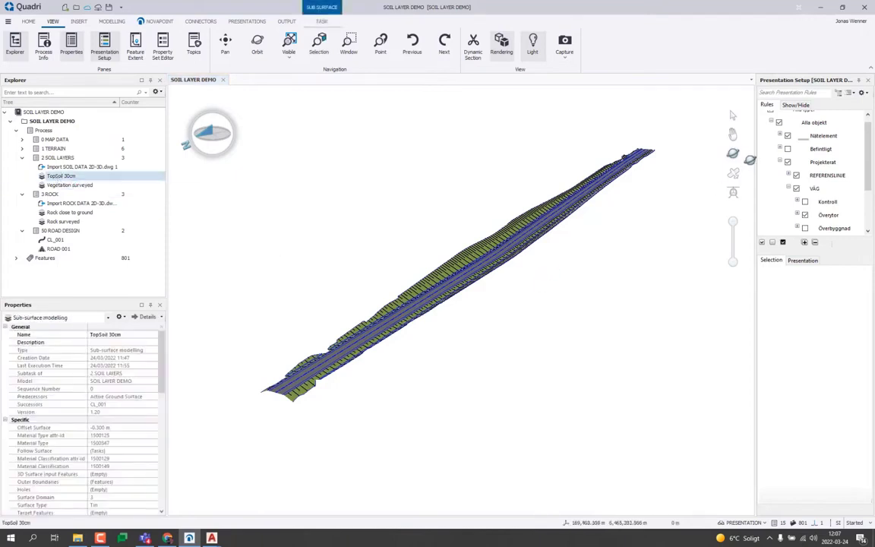
pyautogui.click(786, 148)
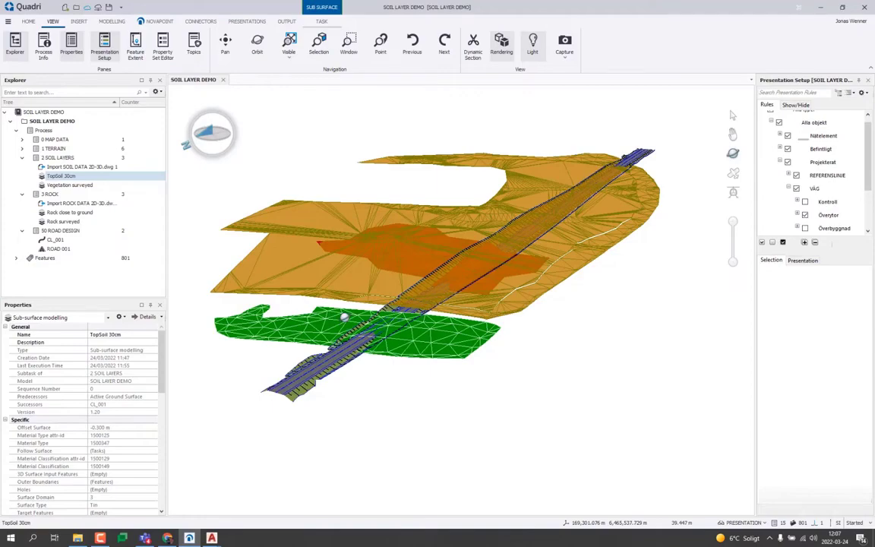
# Orbit and zoom the 3D view to inspect the TopSoil 30cm surface along the road.
pyautogui.scroll(5, 393, 226)
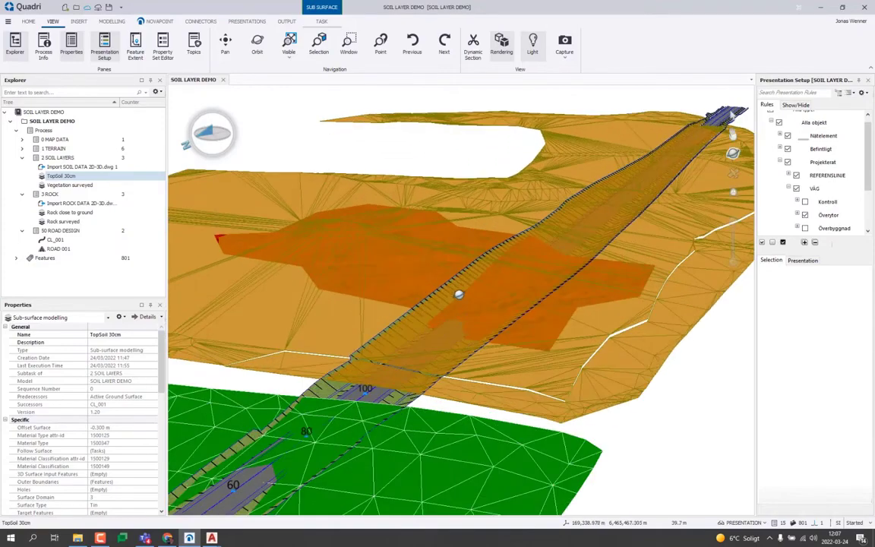
pyautogui.scroll(8, 566, 315)
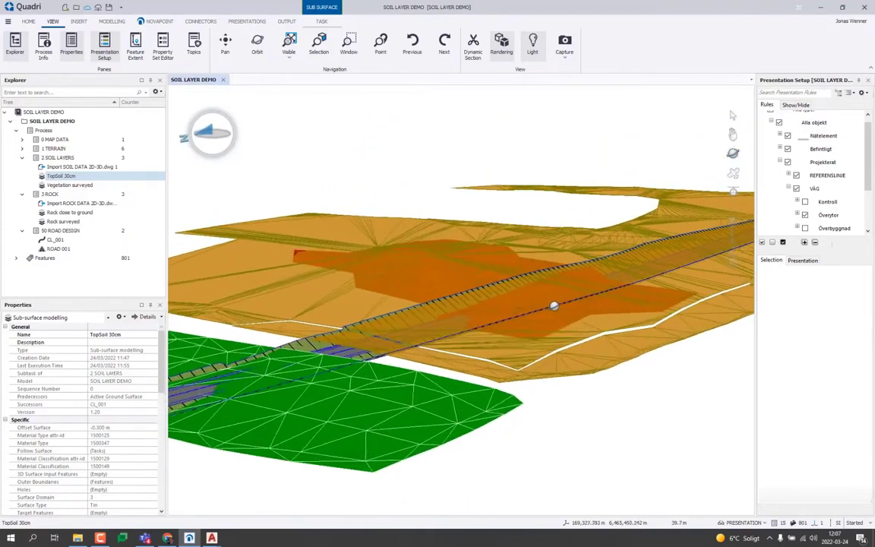
pyautogui.moveTo(498, 326); pyautogui.dragTo(541, 280, button='middle')
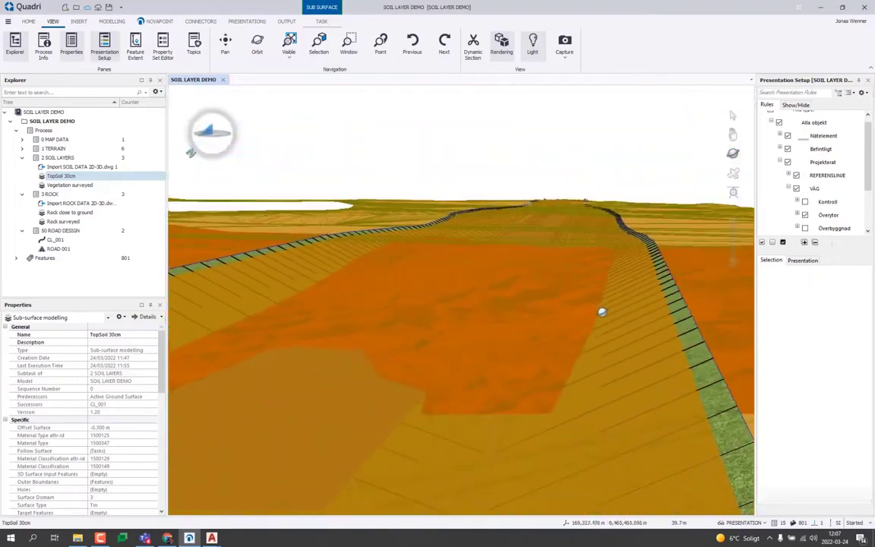
pyautogui.moveTo(342, 285); pyautogui.dragTo(298, 263, button='middle')
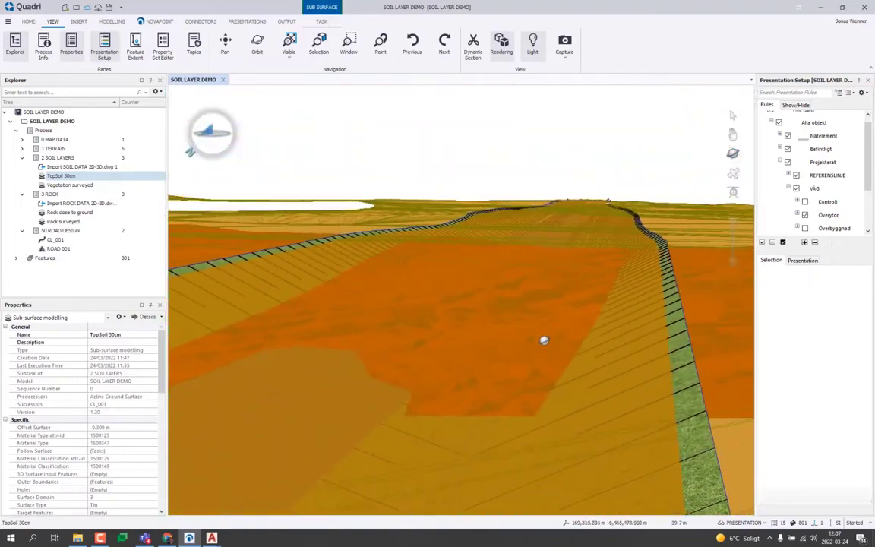
pyautogui.moveTo(555, 325); pyautogui.dragTo(620, 145, button='middle')
pyautogui.scroll(5, 621, 145)
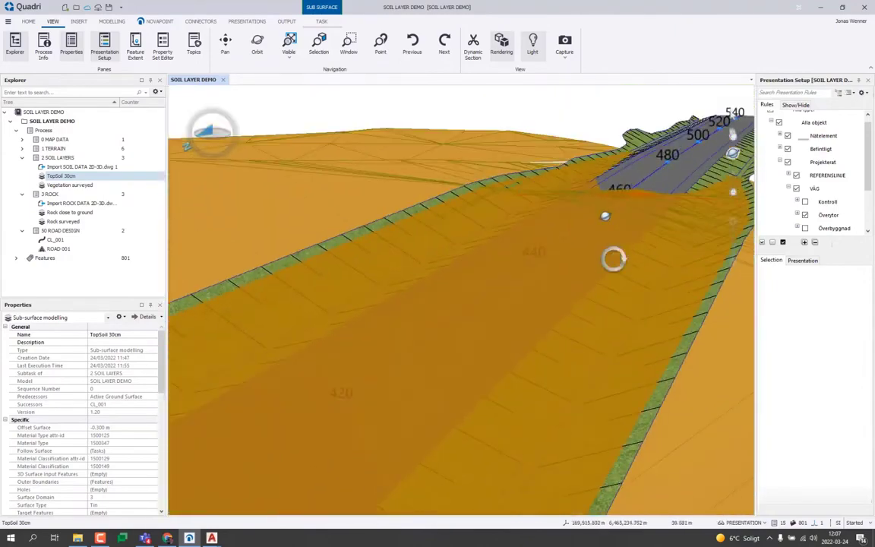
pyautogui.moveTo(618, 219); pyautogui.dragTo(575, 227, button='middle')
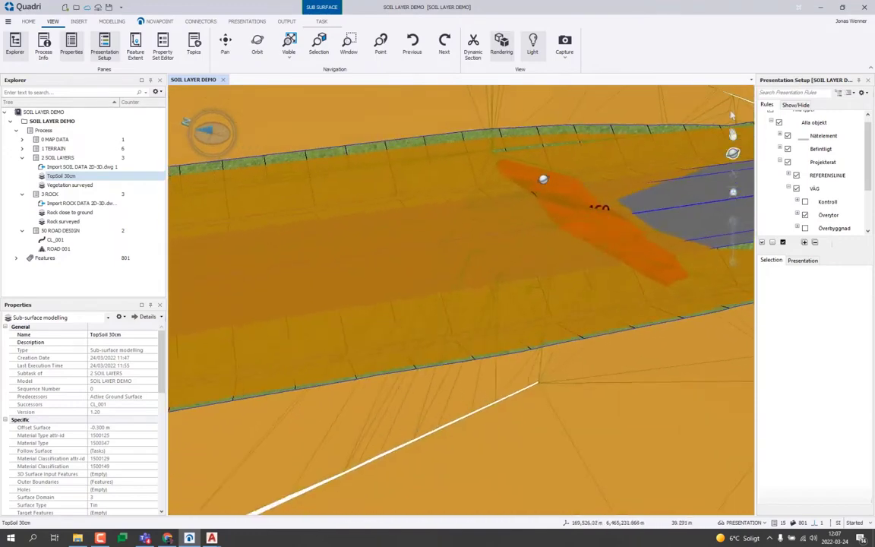
pyautogui.moveTo(545, 199); pyautogui.dragTo(622, 276, button='middle')
pyautogui.scroll(-5, 611, 231)
pyautogui.scroll(-5, 603, 262)
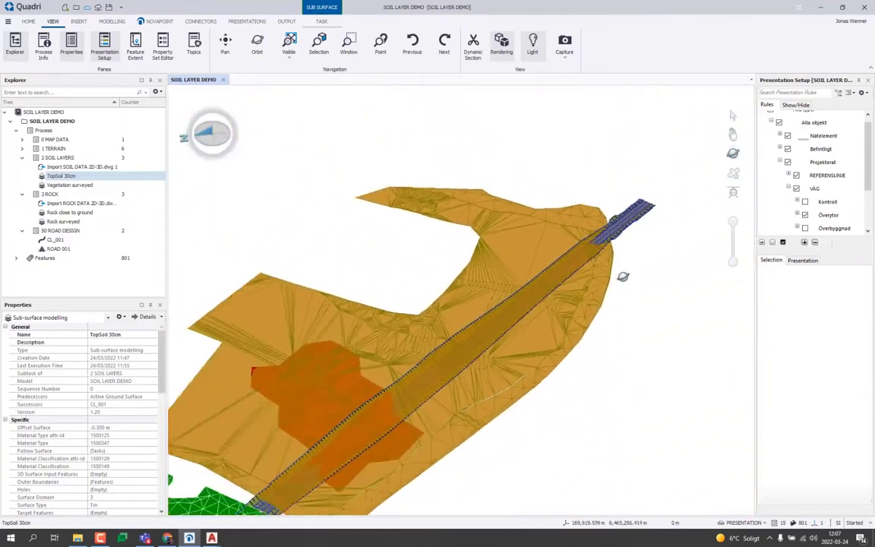
pyautogui.scroll(-3, 623, 277)
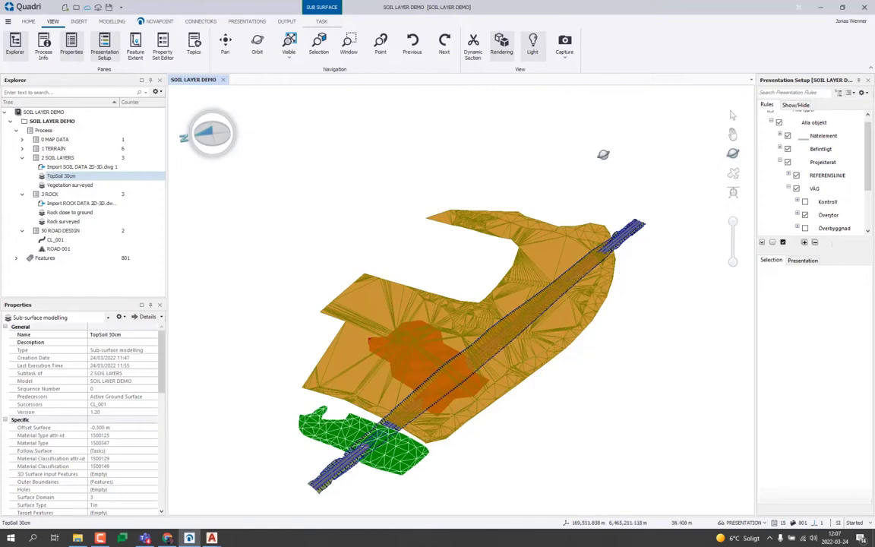
# Close SOIL LAYER DEMO and view 50 ROAD DESIGN in 3D with the PRESENTATION style.
pyautogui.click(223, 80)
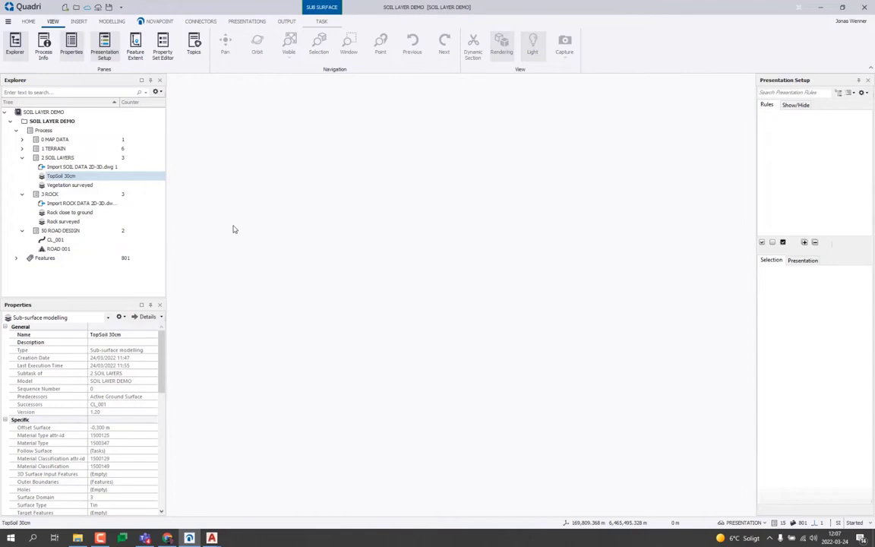
pyautogui.rightClick(60, 230)
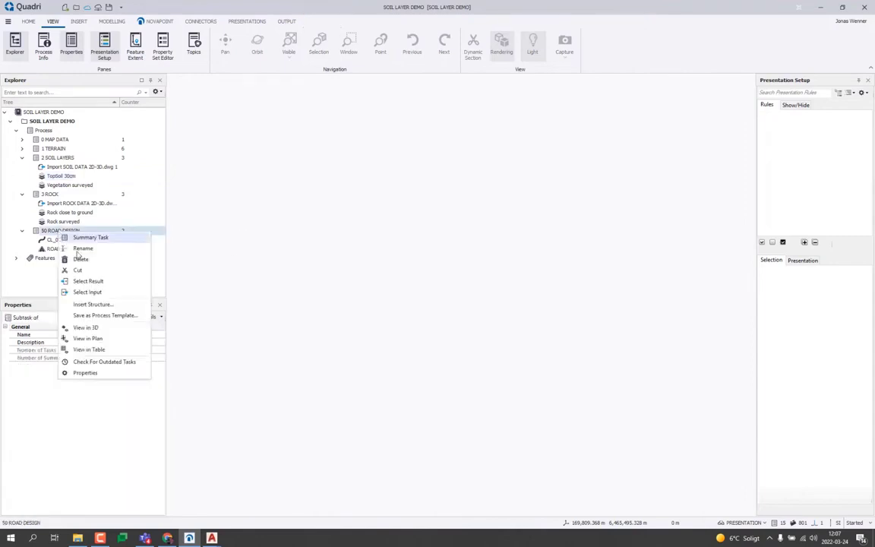
pyautogui.click(108, 328)
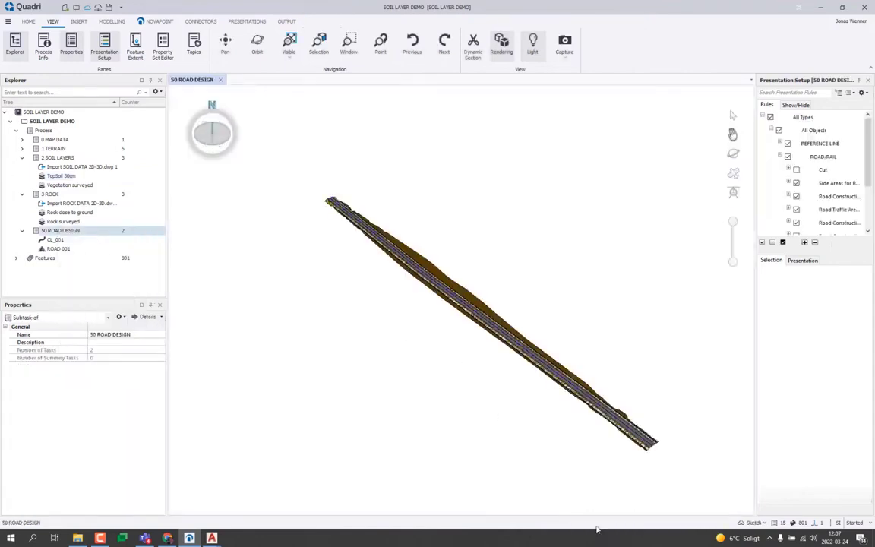
pyautogui.click(750, 522)
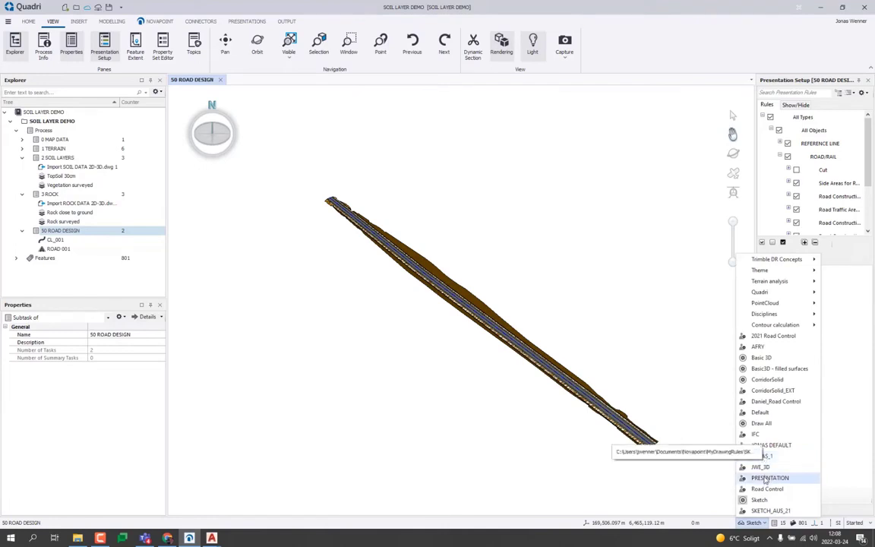
pyautogui.click(762, 455)
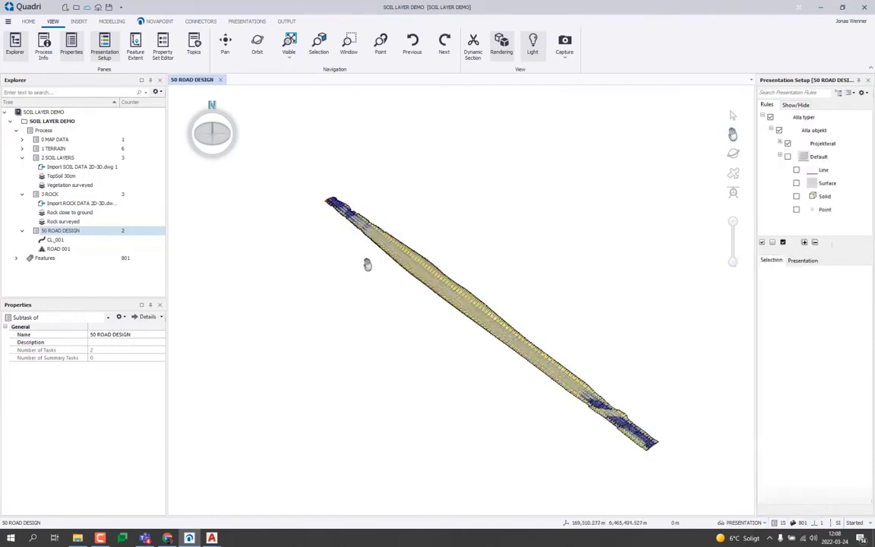
# Hide the Överbyggnad layer under Projekterat > VÄG.
pyautogui.click(779, 142)
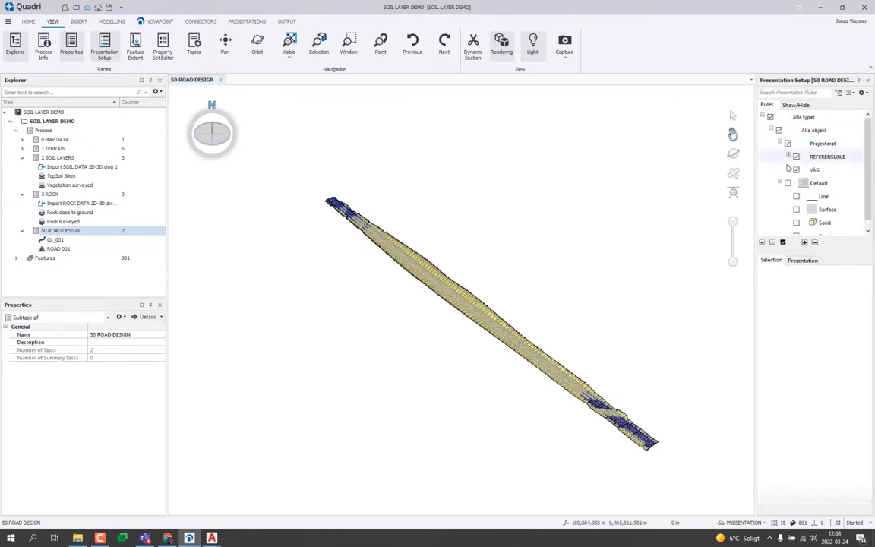
pyautogui.click(788, 170)
pyautogui.click(805, 209)
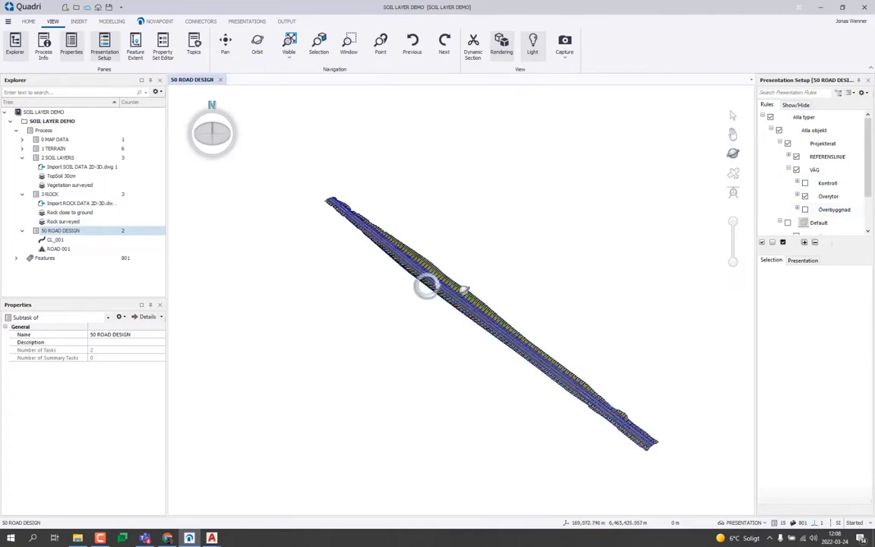
pyautogui.moveTo(426, 285); pyautogui.dragTo(425, 228, button='middle')
pyautogui.scroll(5, 463, 303)
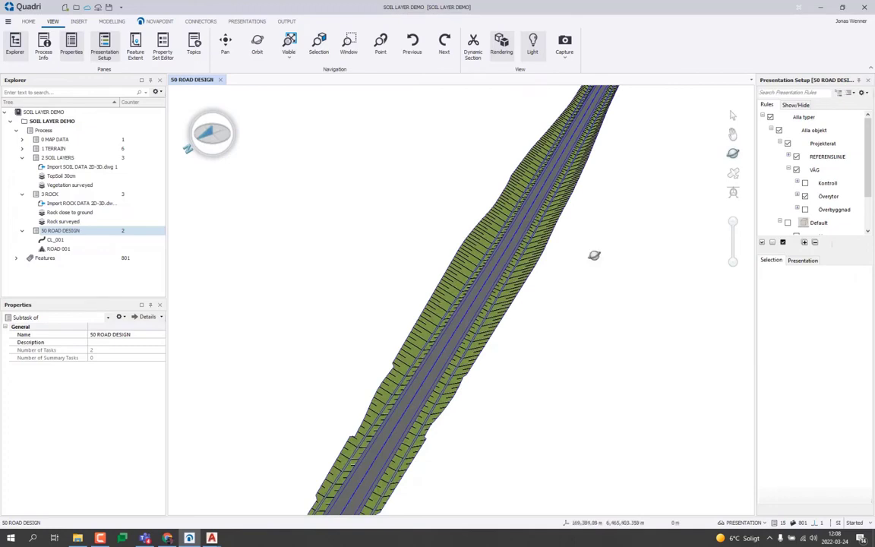
# Edit ROAD 001 and group its calculation basis task list by task type.
pyautogui.rightClick(53, 249)
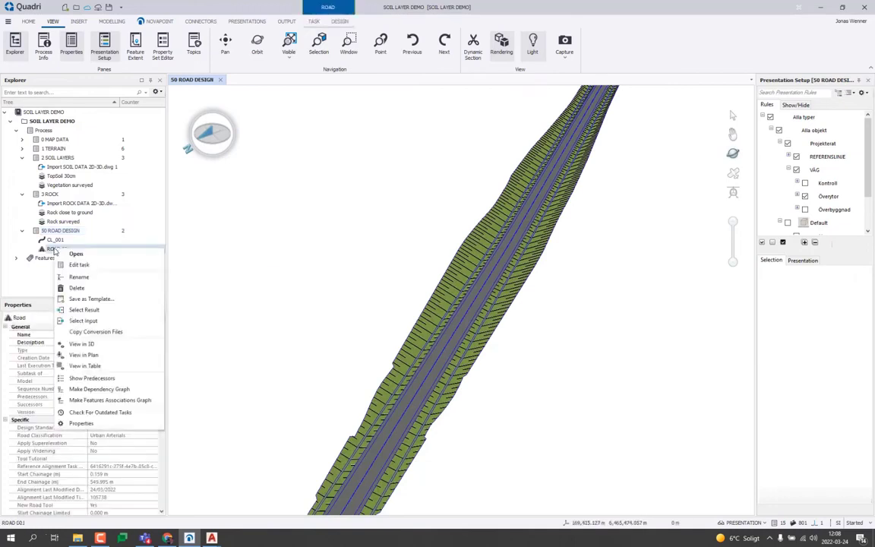
pyautogui.click(79, 265)
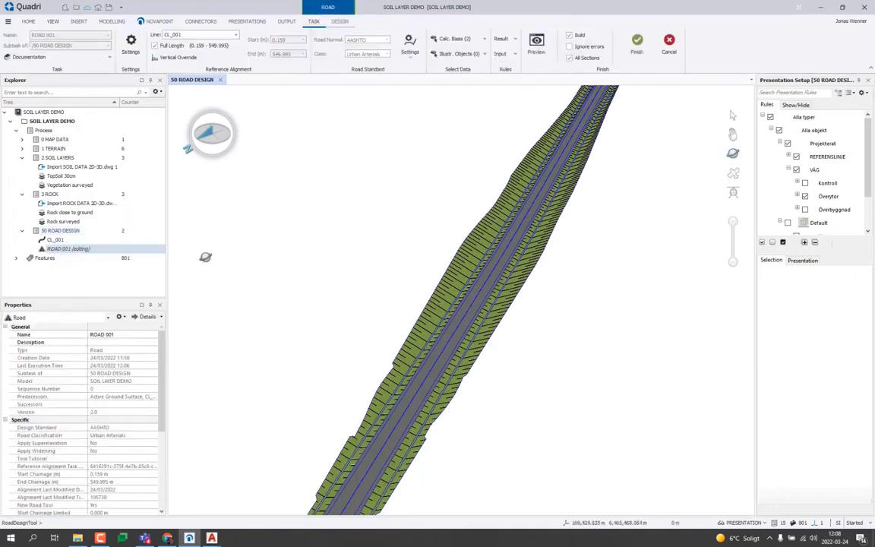
pyautogui.click(465, 41)
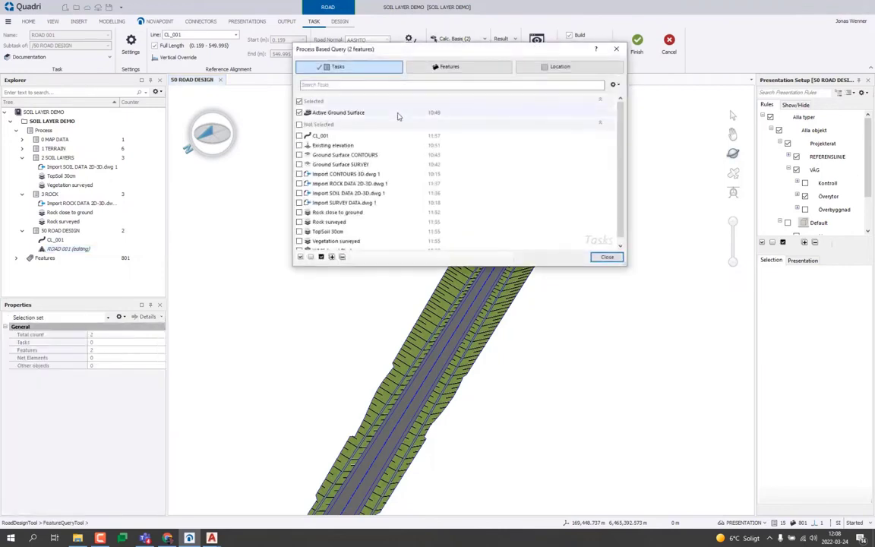
pyautogui.click(614, 84)
pyautogui.click(630, 116)
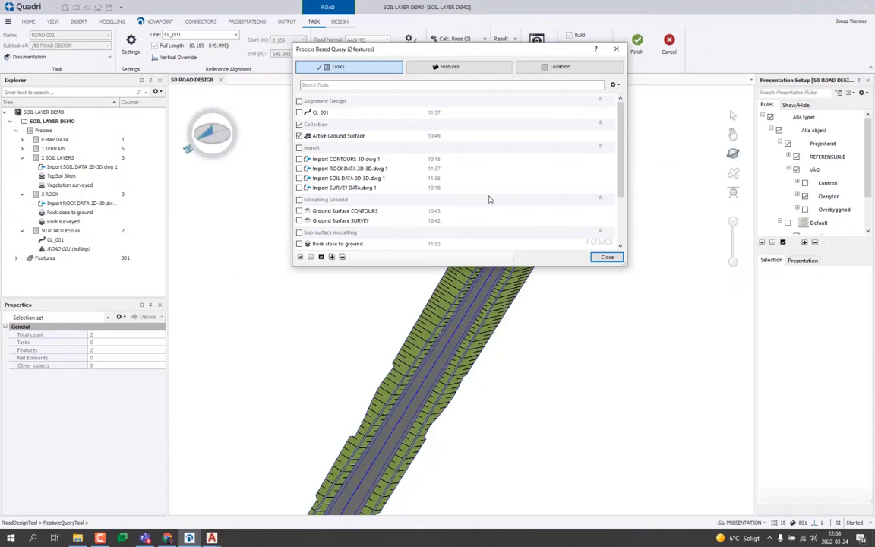
pyautogui.scroll(-3, 616, 180)
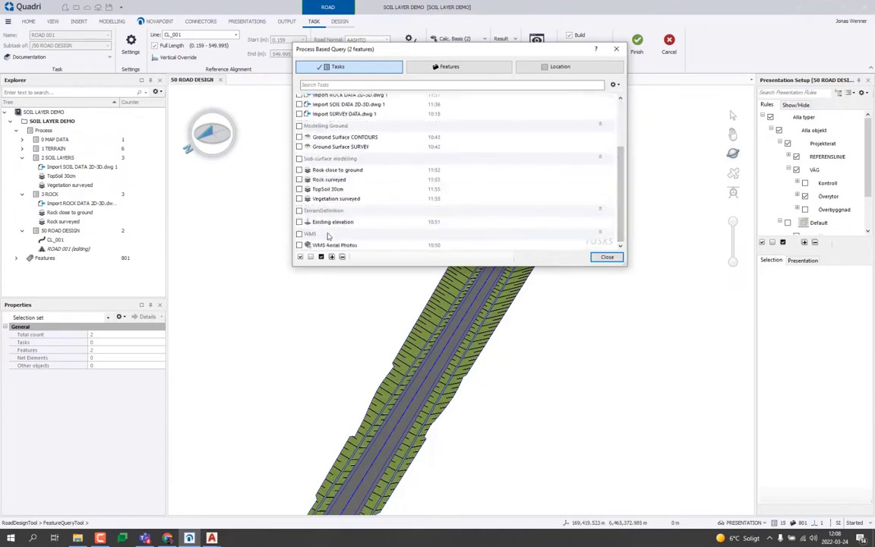
# Add TopSoil 30cm and Vegetation surveyed to the calculation basis and rebuild the road.
pyautogui.click(299, 189)
pyautogui.click(299, 198)
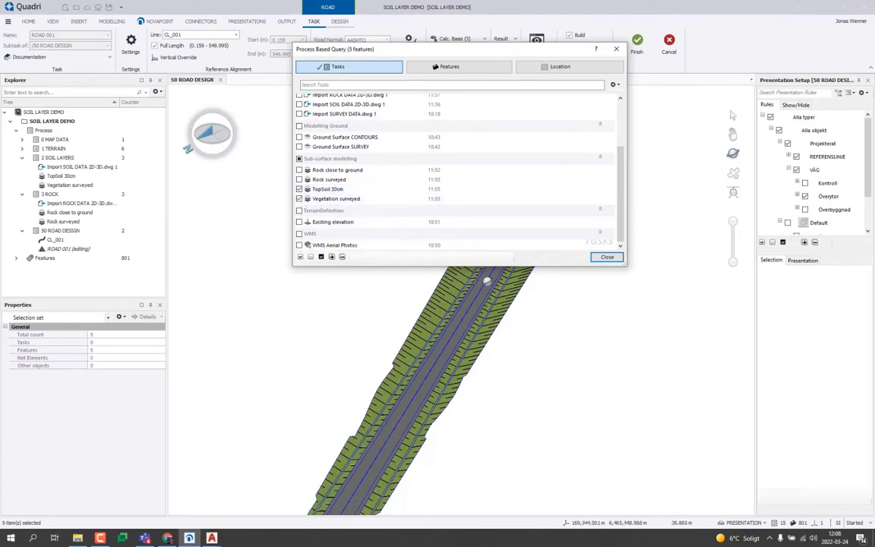
pyautogui.click(607, 256)
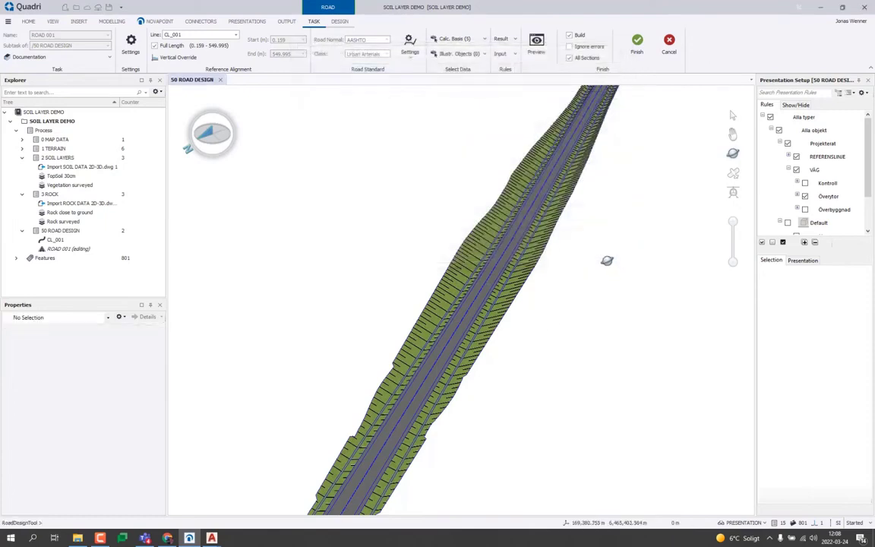
pyautogui.click(638, 44)
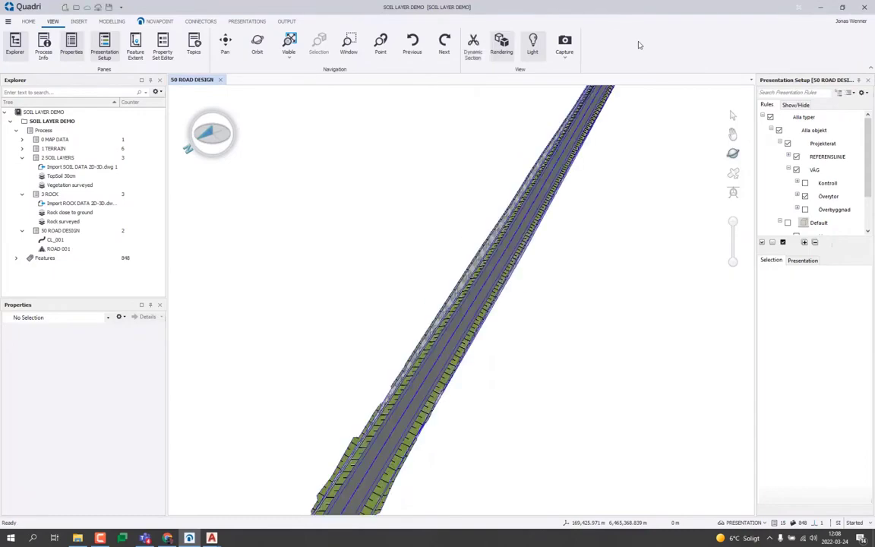
pyautogui.moveTo(617, 194); pyautogui.dragTo(545, 288)
pyautogui.scroll(10, 545, 287)
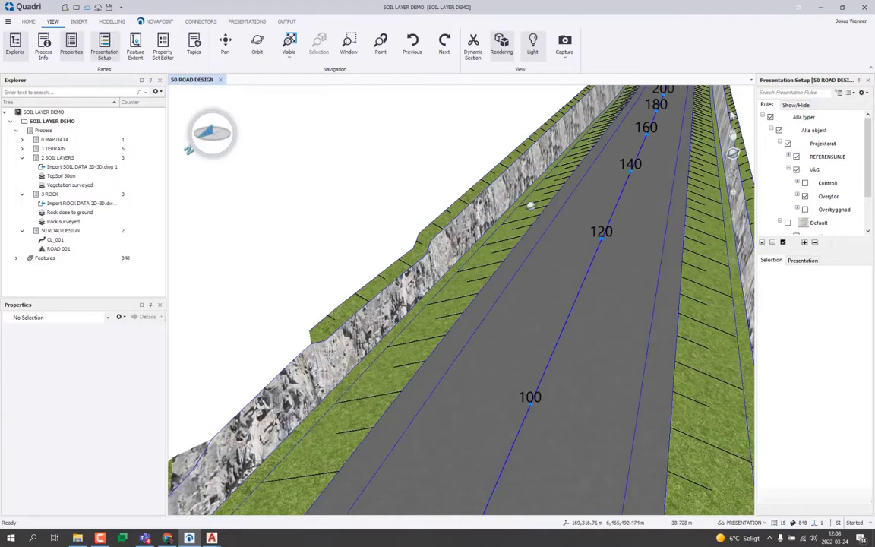
pyautogui.moveTo(674, 188); pyautogui.dragTo(585, 258)
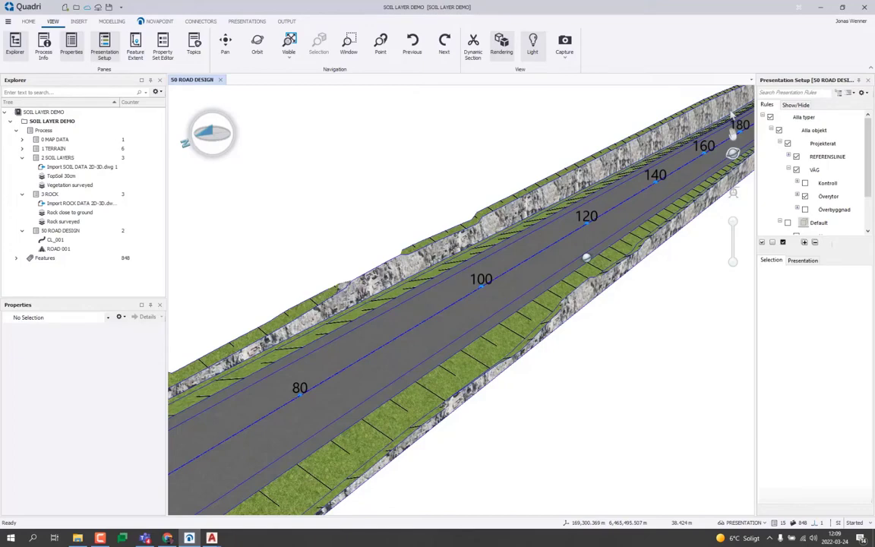
pyautogui.scroll(-10, 731, 114)
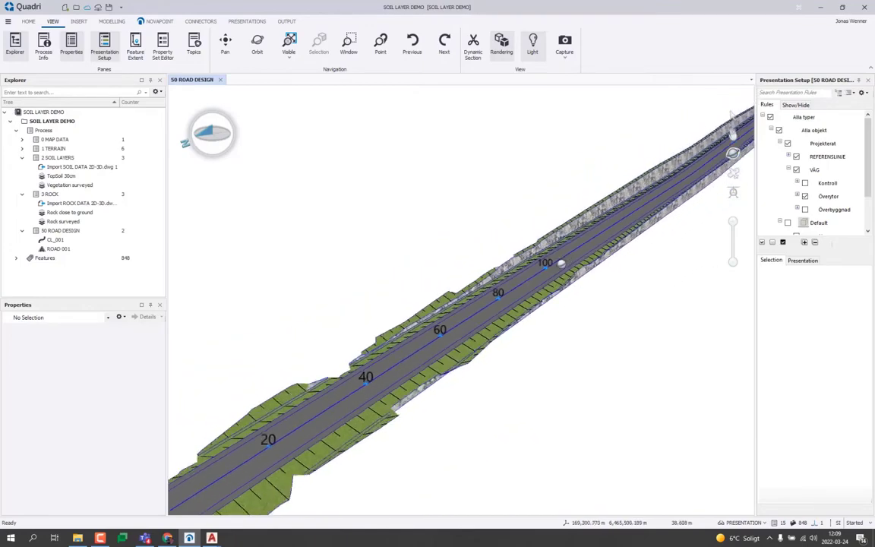
pyautogui.moveTo(511, 295); pyautogui.dragTo(581, 243)
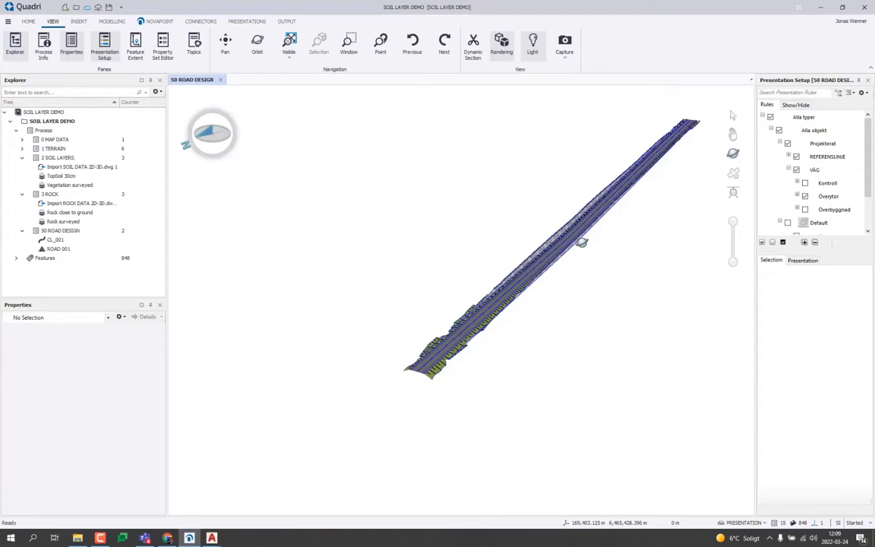
pyautogui.moveTo(582, 242); pyautogui.dragTo(377, 290)
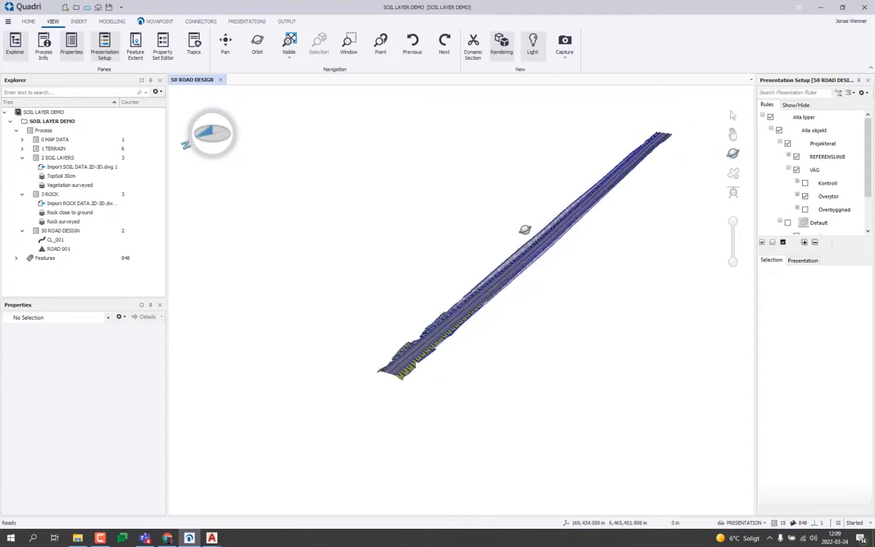
pyautogui.scroll(1, 525, 230)
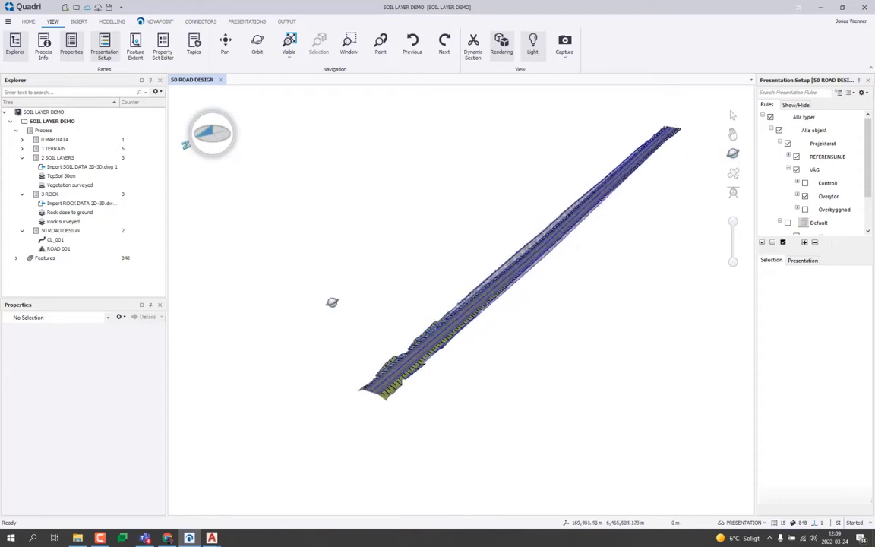
pyautogui.moveTo(332, 303); pyautogui.dragTo(375, 260)
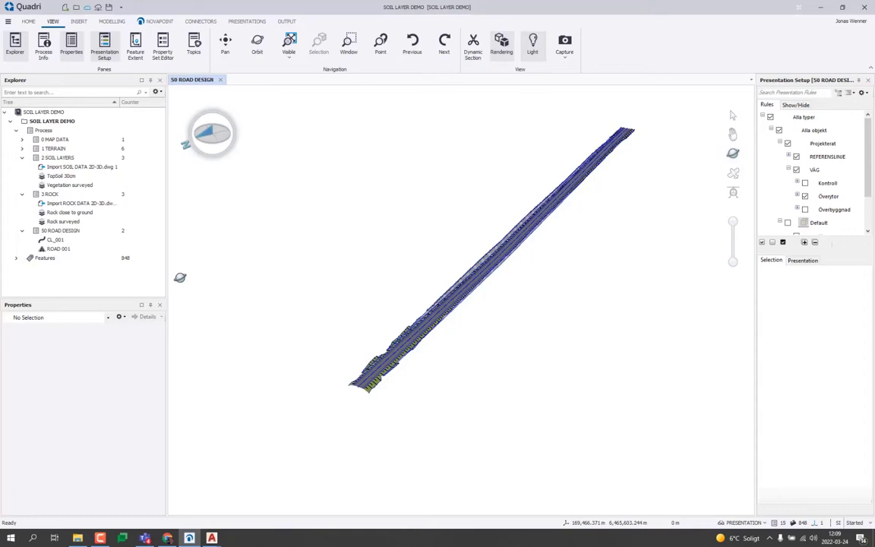
pyautogui.click(59, 195)
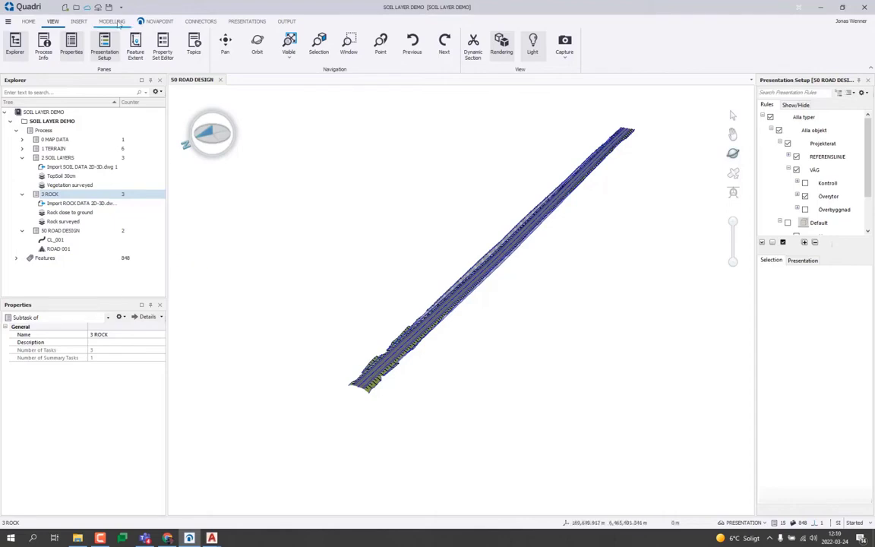
# Start a Rock bottom subsurface under 3 ROCK that follows the Active Ground Surface.
pyautogui.click(112, 21)
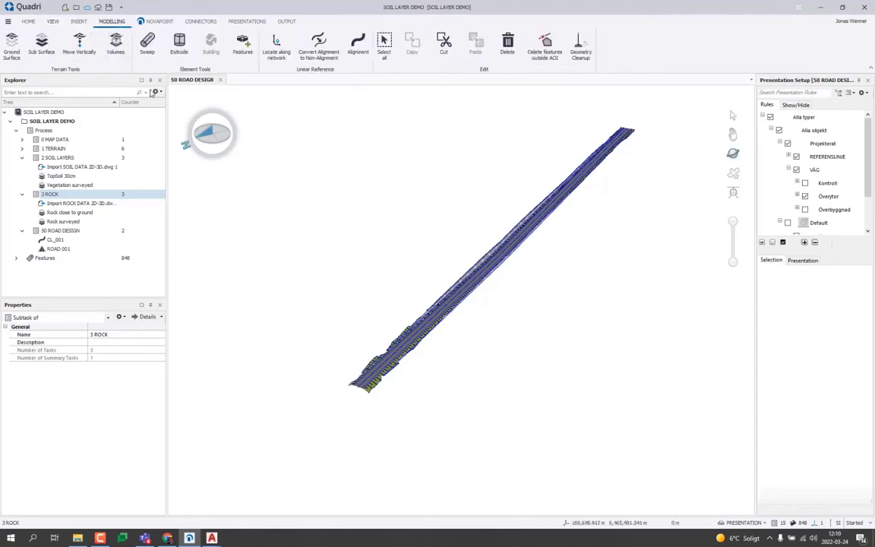
pyautogui.click(42, 44)
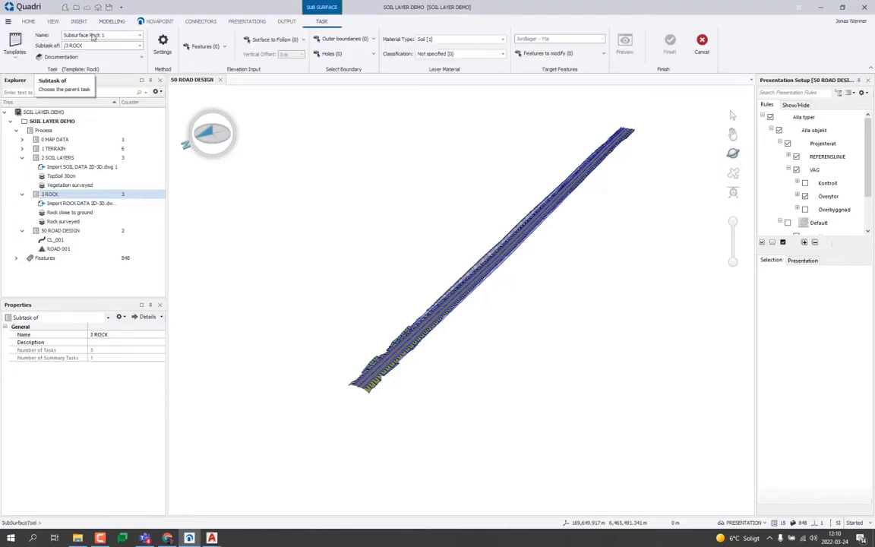
pyautogui.write('Ro')
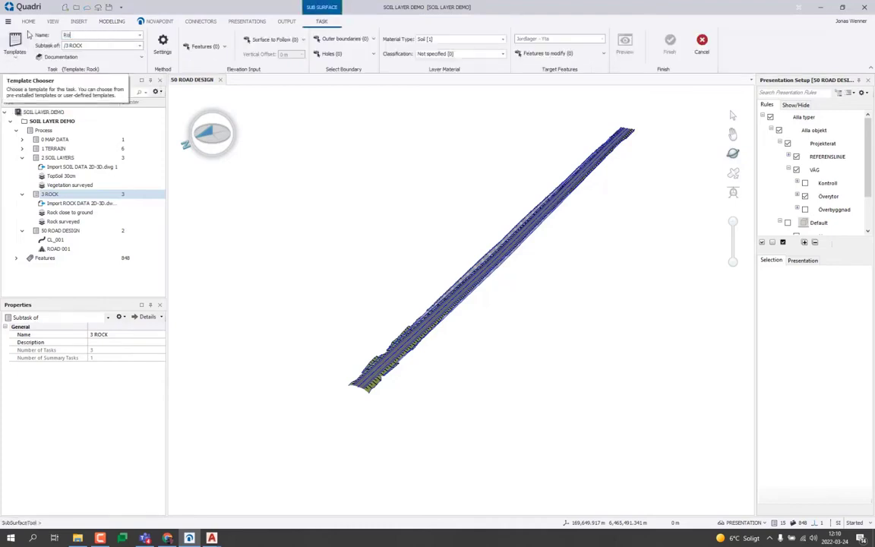
pyautogui.write('ck n')
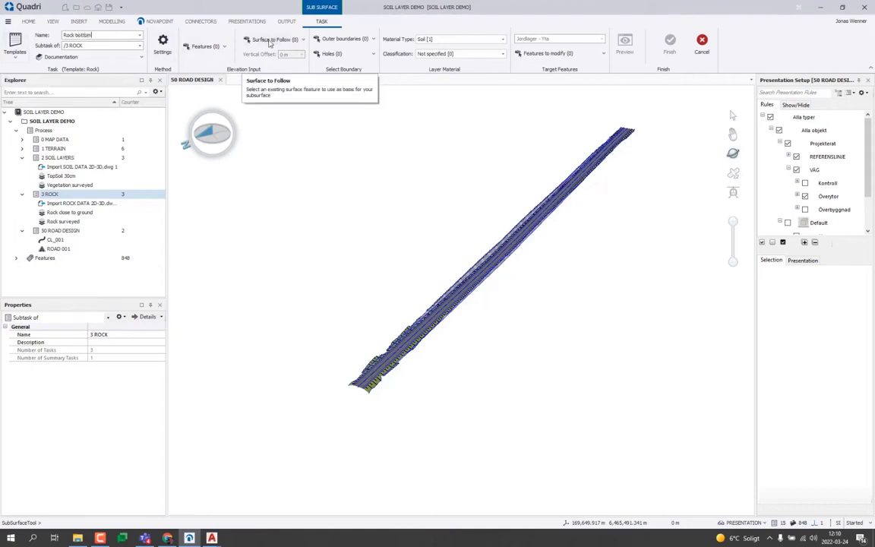
pyautogui.click(272, 41)
pyautogui.click(170, 71)
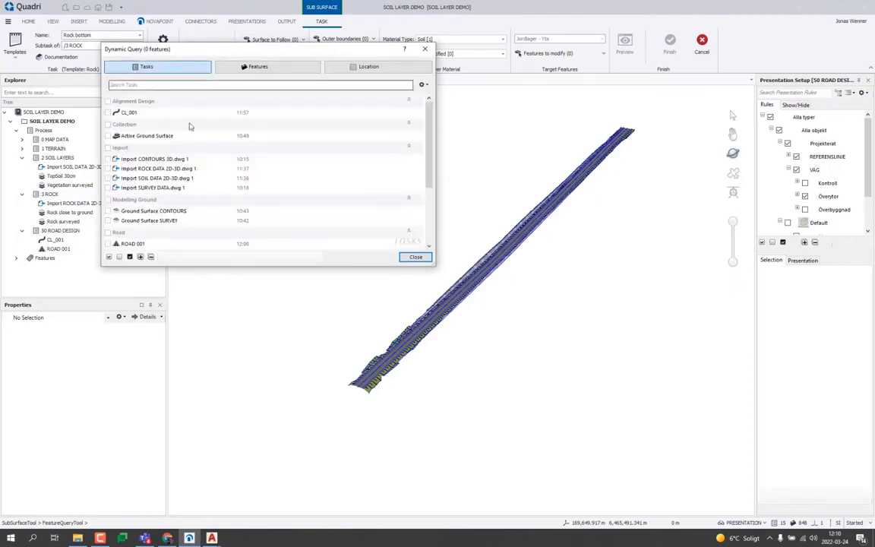
pyautogui.click(108, 136)
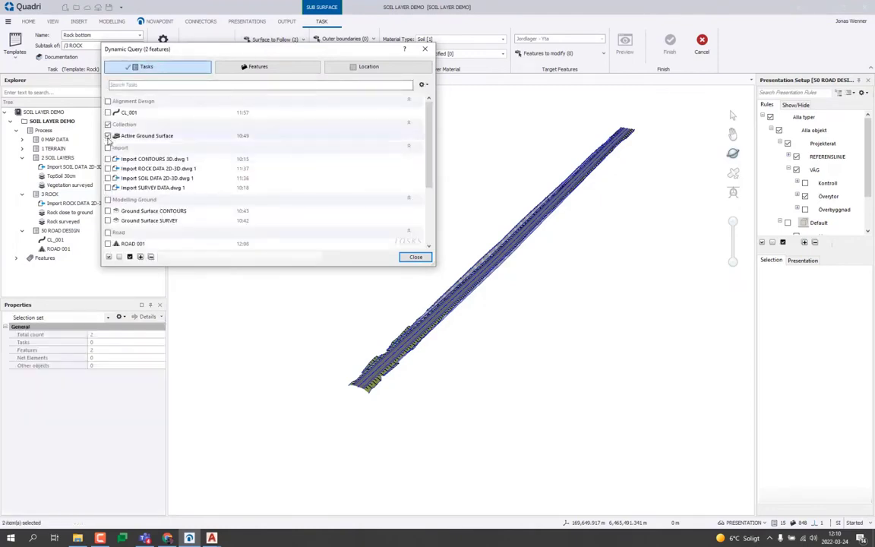
pyautogui.click(415, 257)
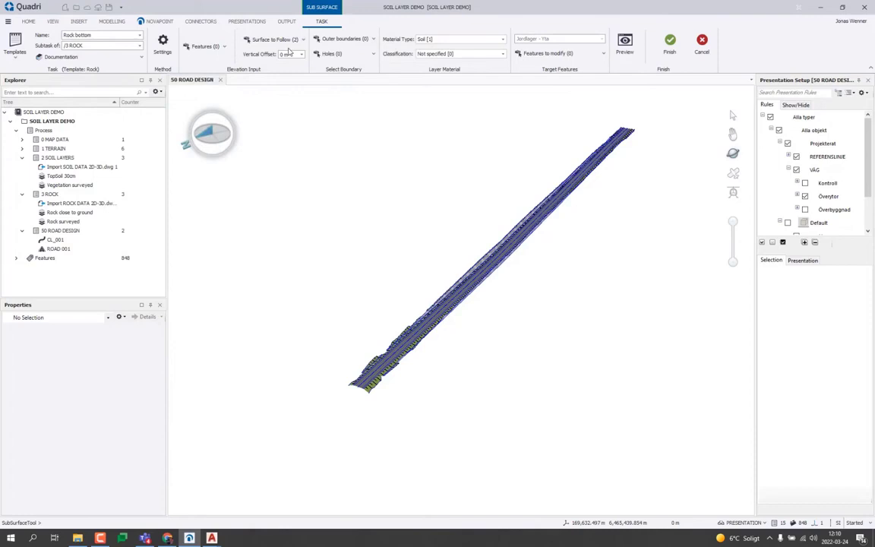
# Set vertical offset -10, material Soil [5], classification Bedrock [1], and finish.
pyautogui.write('-10')
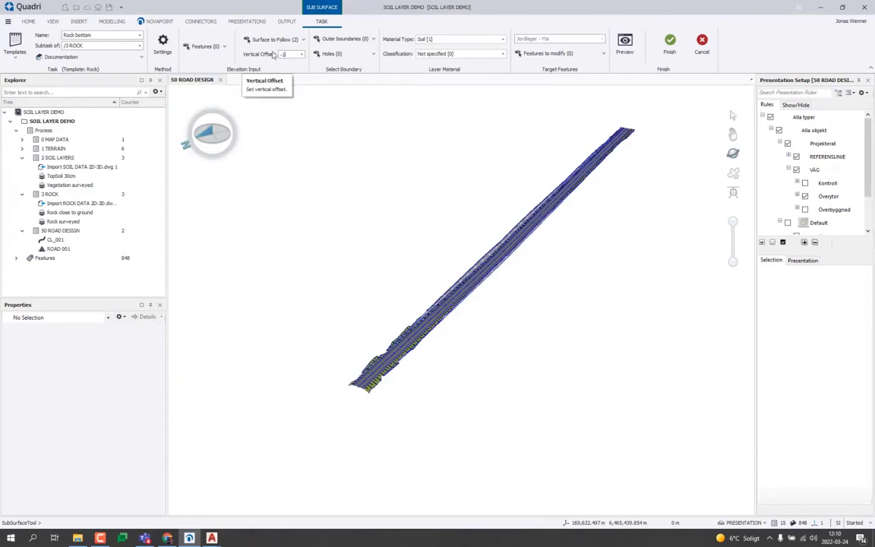
pyautogui.click(501, 38)
pyautogui.click(430, 127)
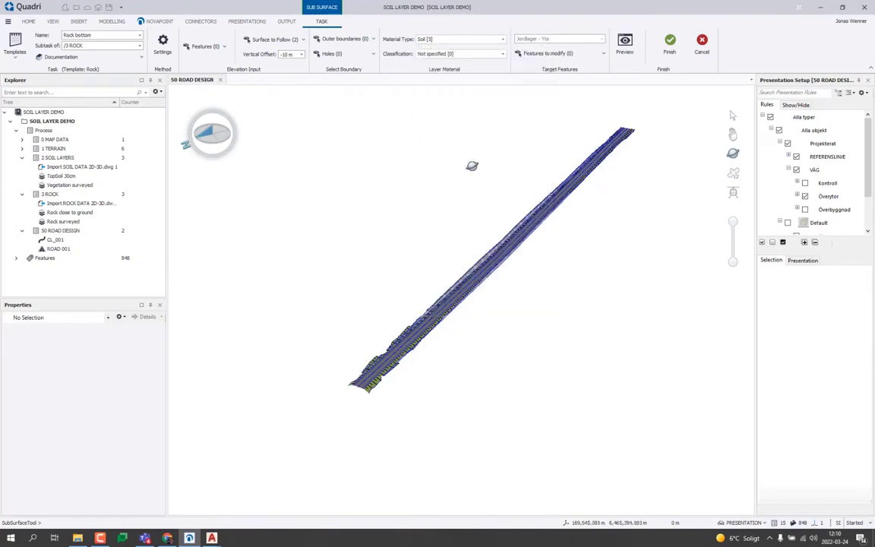
pyautogui.click(502, 54)
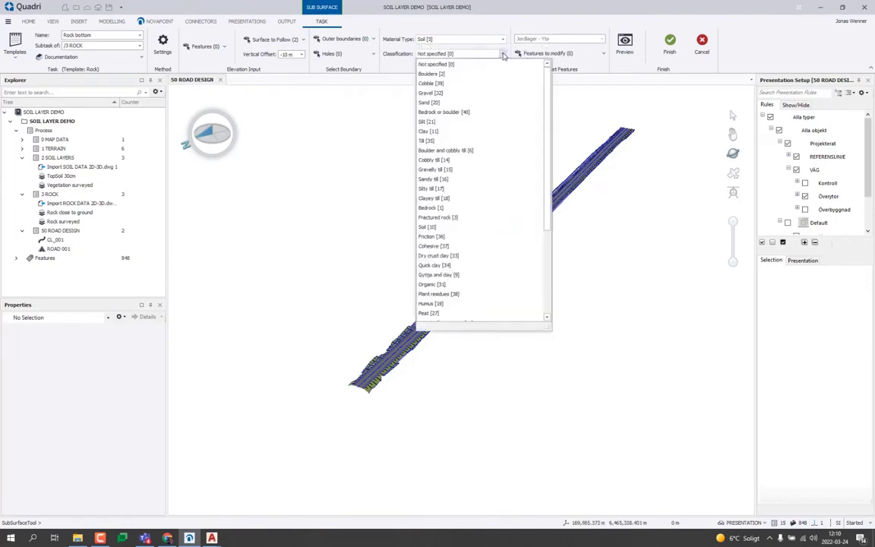
pyautogui.click(440, 209)
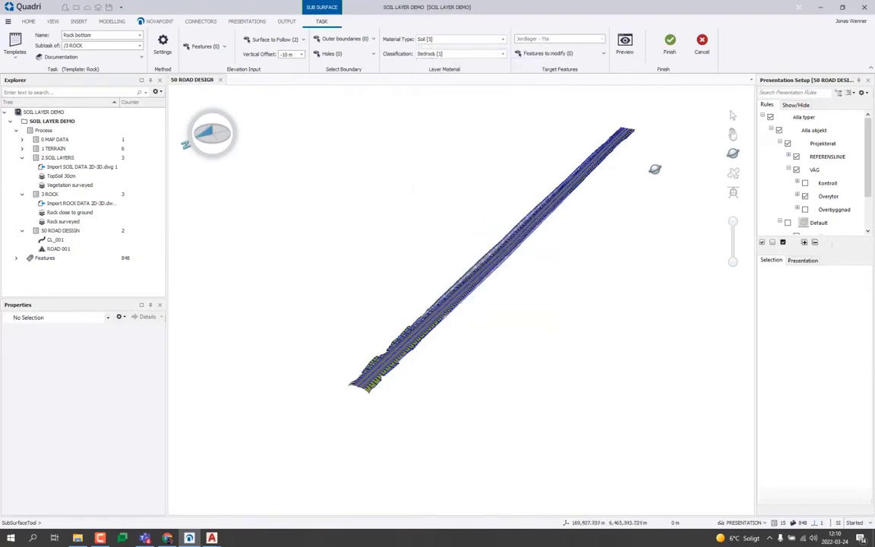
pyautogui.click(670, 42)
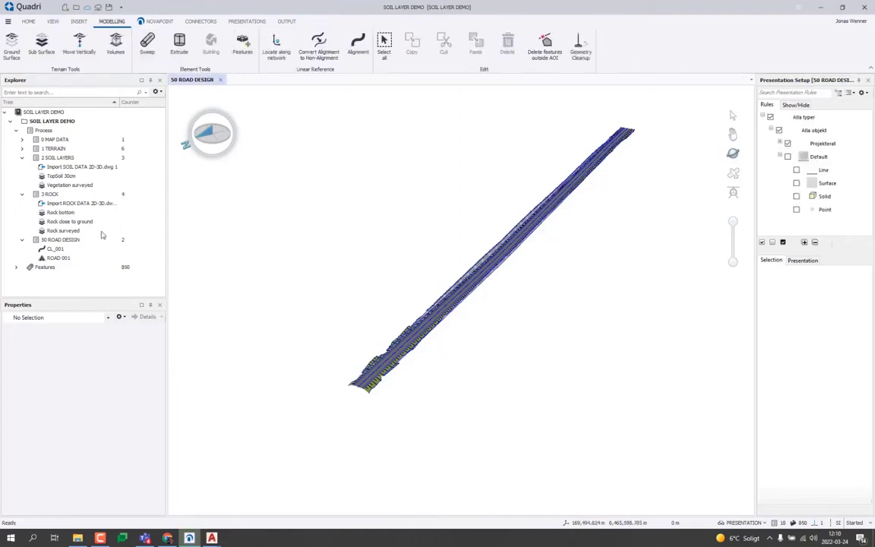
# Select Rock bottom in Explorer and orbit to see its surface around the road.
pyautogui.click(58, 213)
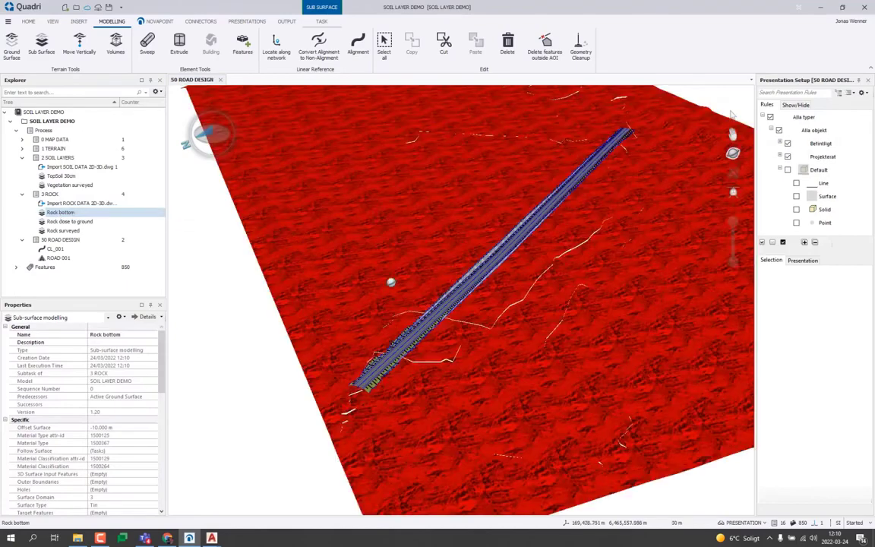
pyautogui.moveTo(388, 281); pyautogui.dragTo(323, 319)
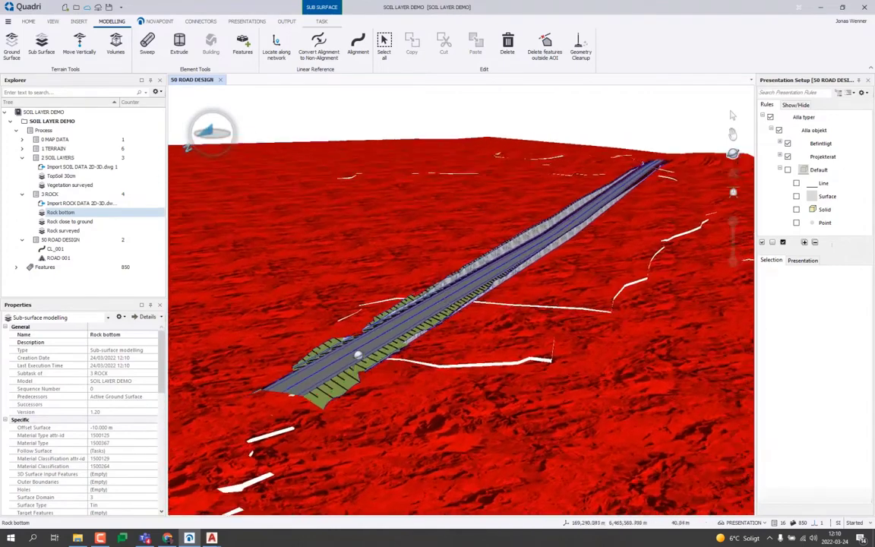
# Add Rock bottom to ROAD 001's calculation basis and rebuild the road.
pyautogui.rightClick(59, 258)
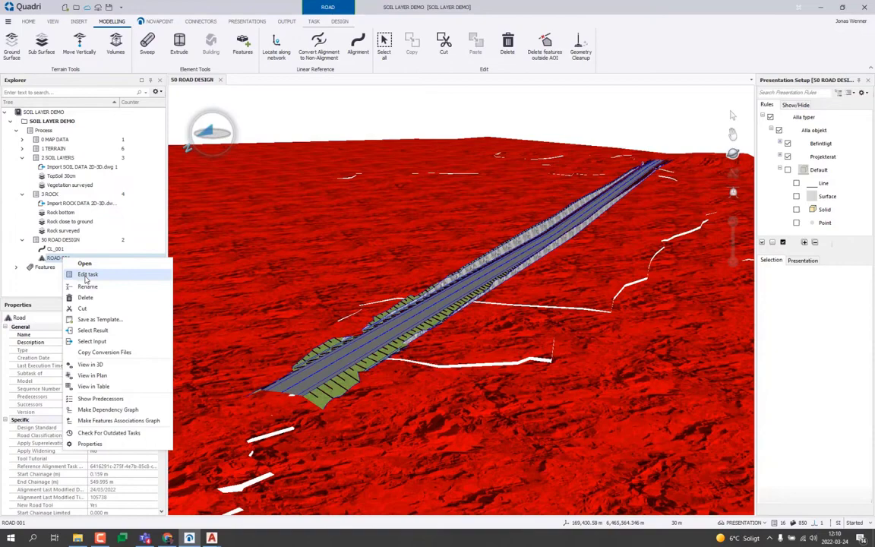
pyautogui.click(87, 276)
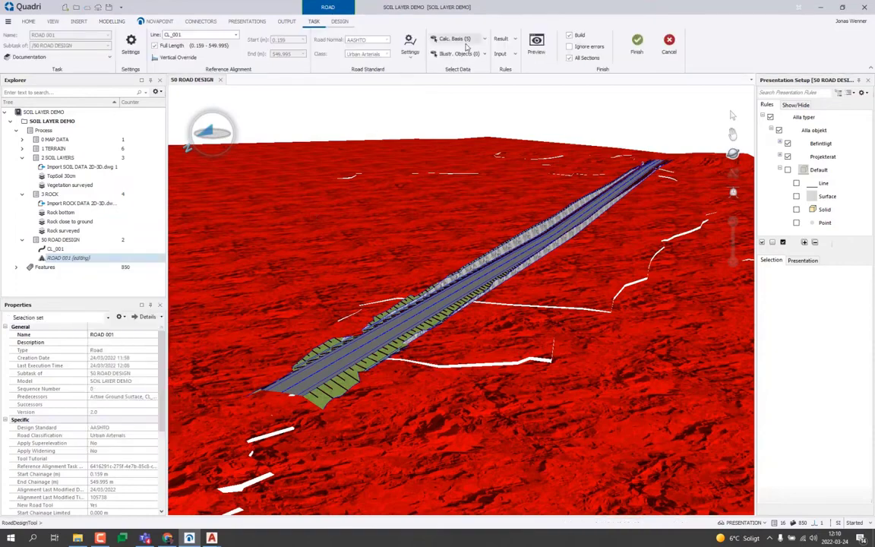
pyautogui.click(464, 43)
pyautogui.scroll(-2, 429, 177)
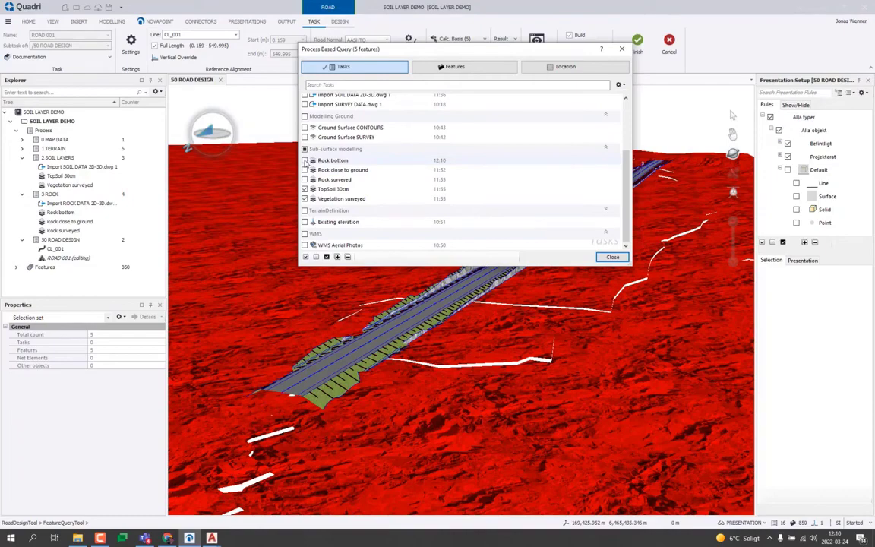
pyautogui.click(305, 161)
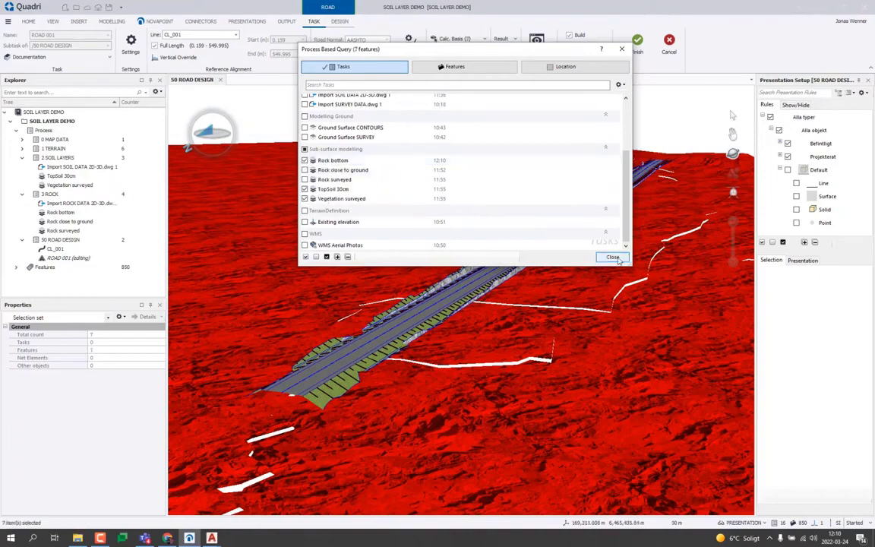
pyautogui.click(612, 258)
pyautogui.click(638, 44)
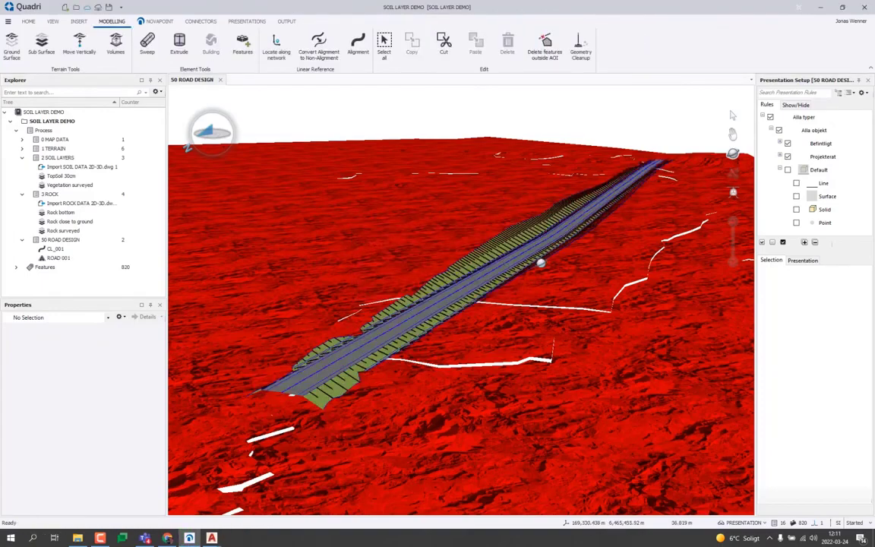
# Orbit the 3D view to look down the road alignment and open the presentation list.
pyautogui.scroll(3, 535, 255)
pyautogui.moveTo(511, 251); pyautogui.dragTo(512, 251, button='middle')
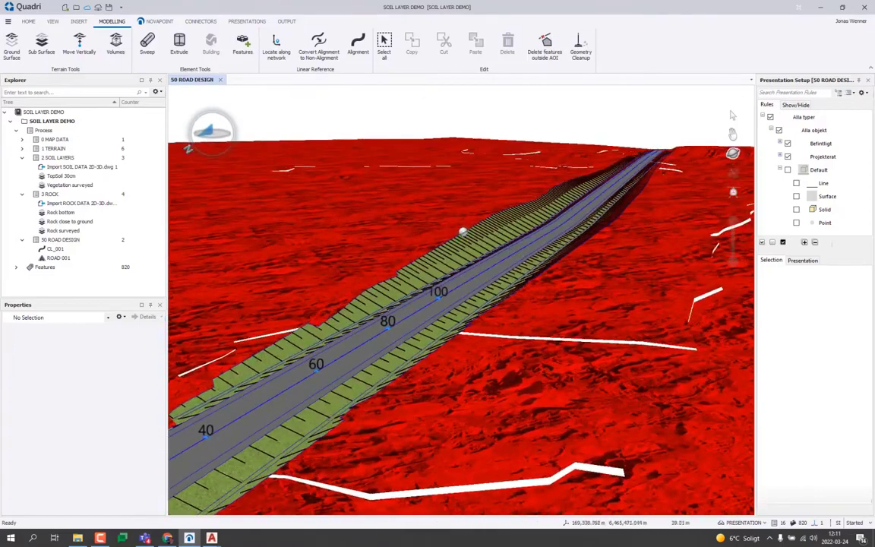
pyautogui.moveTo(455, 225); pyautogui.dragTo(572, 463, button='middle')
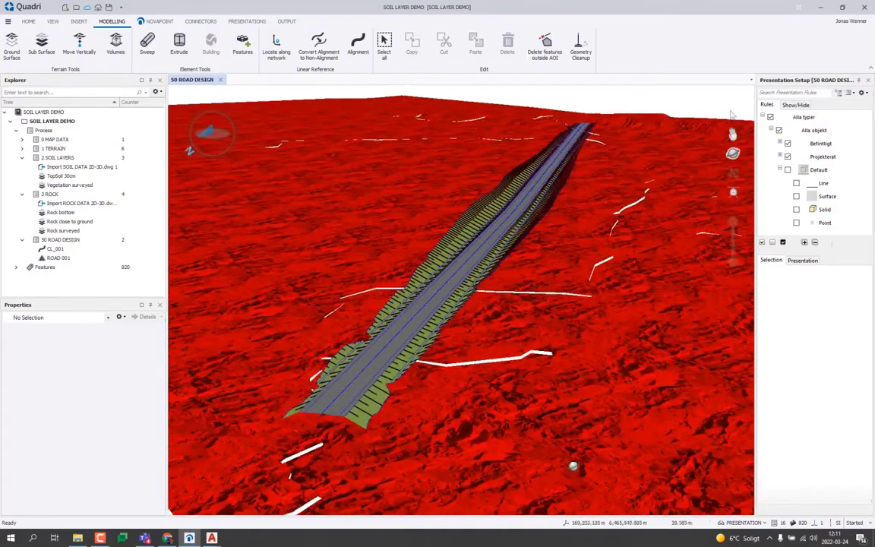
pyautogui.click(742, 523)
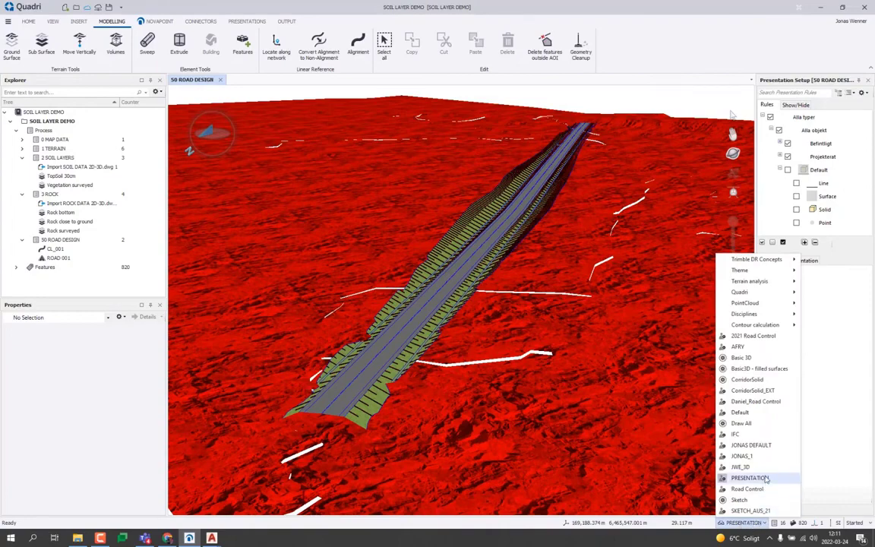
# Apply the CorridorSolid presentation with Surface and SuperStructure hidden.
pyautogui.click(753, 380)
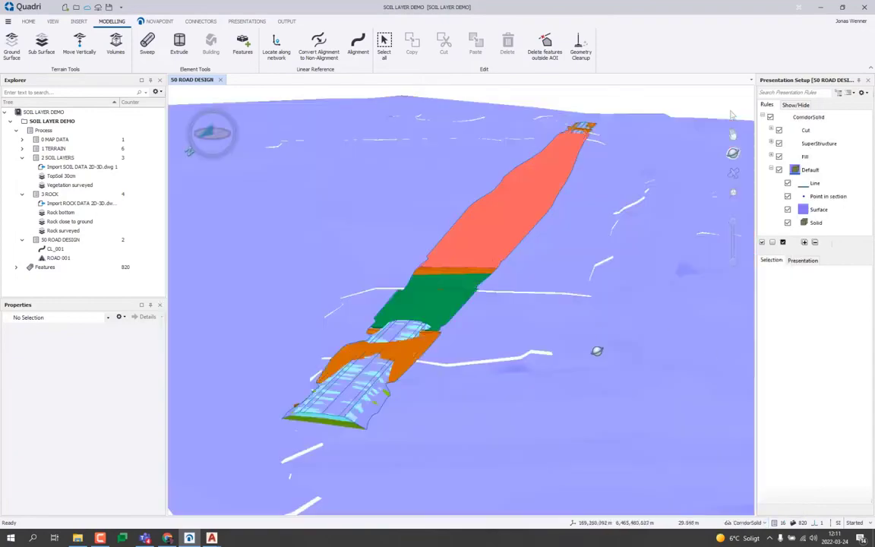
pyautogui.scroll(-3, 597, 350)
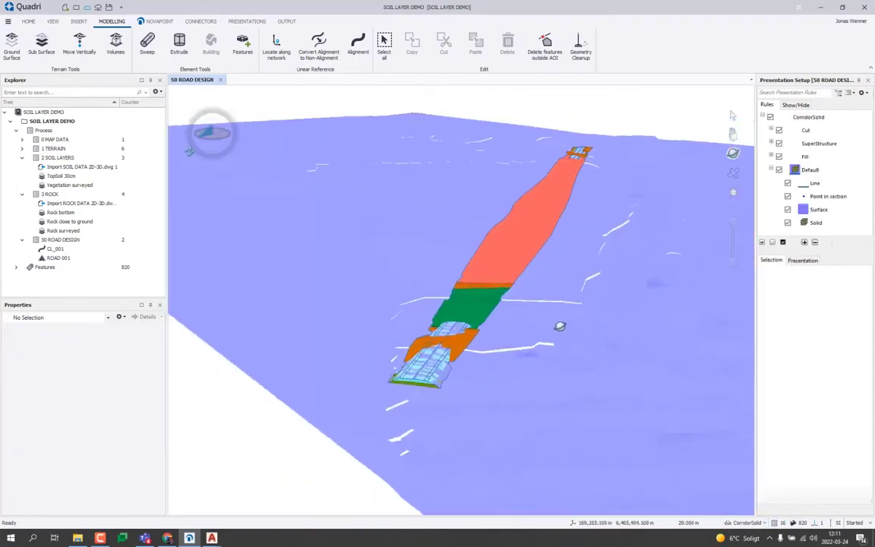
pyautogui.click(788, 210)
pyautogui.scroll(2, 532, 289)
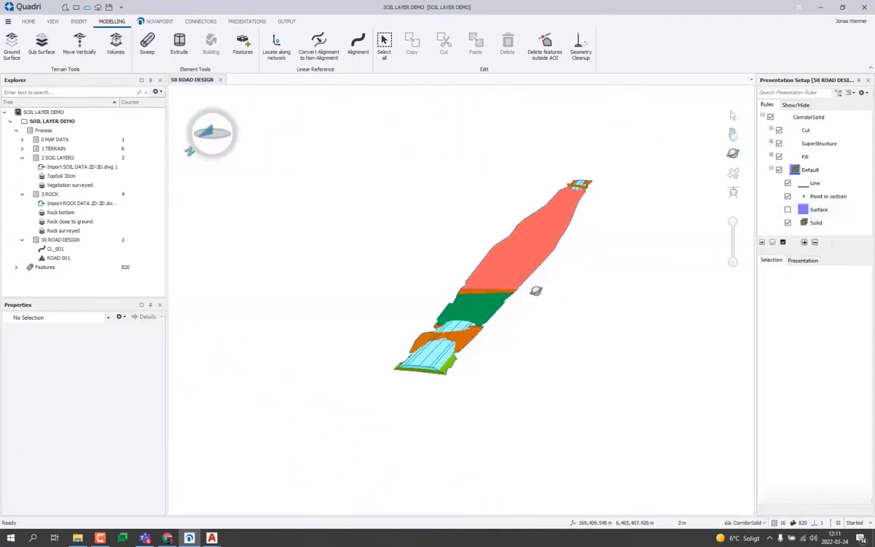
pyautogui.click(778, 143)
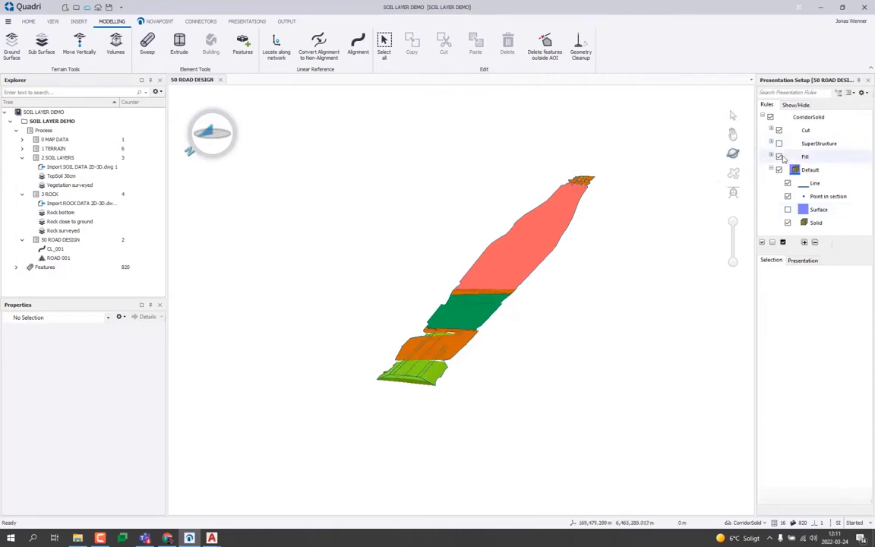
# Show the cut material breakdown and fill volumes, then return to PRESENTATION.
pyautogui.click(771, 130)
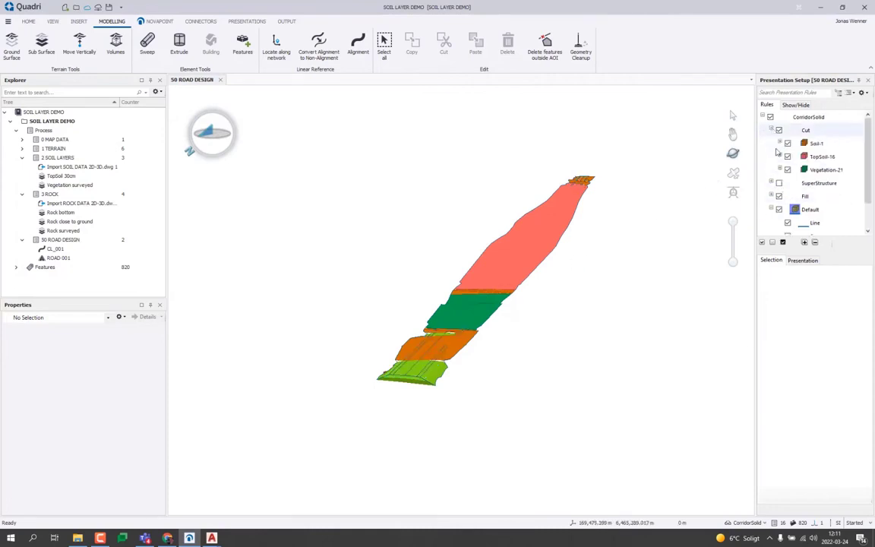
pyautogui.click(779, 196)
pyautogui.click(747, 523)
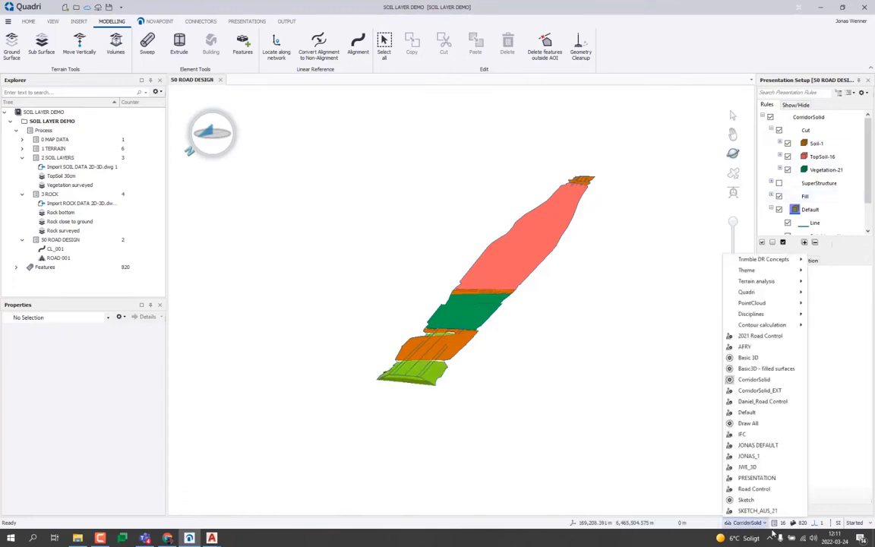
pyautogui.click(756, 477)
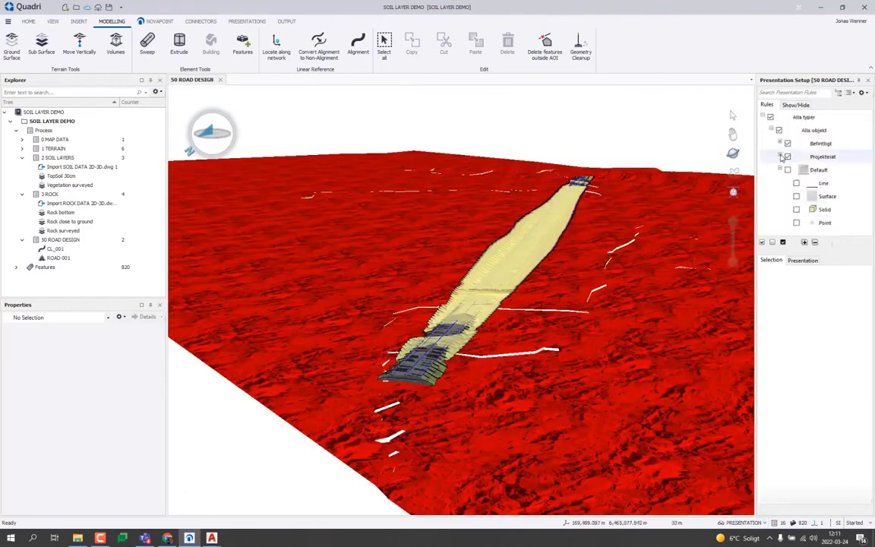
# Uncheck Överbyggnad under Projekterat > VÄG and orbit to view the road over the rock.
pyautogui.click(780, 157)
pyautogui.click(787, 183)
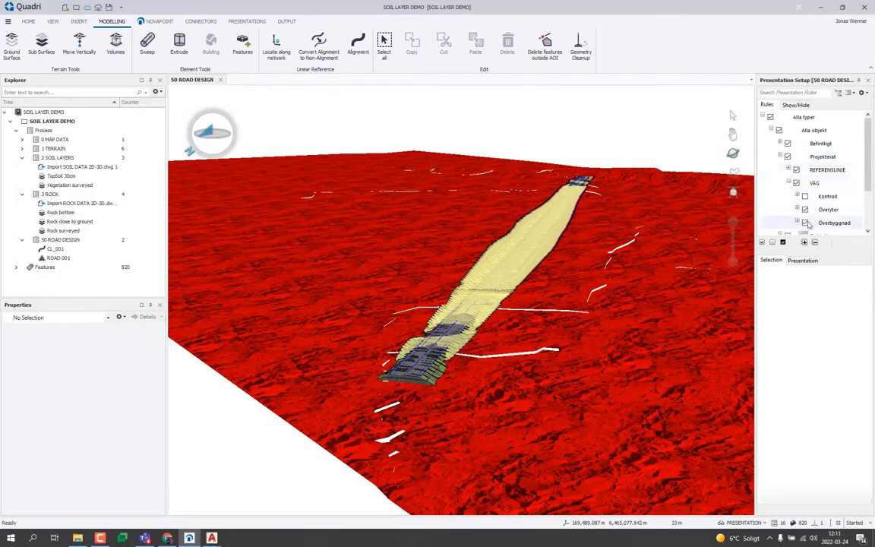
pyautogui.click(805, 223)
pyautogui.moveTo(561, 277); pyautogui.dragTo(495, 248)
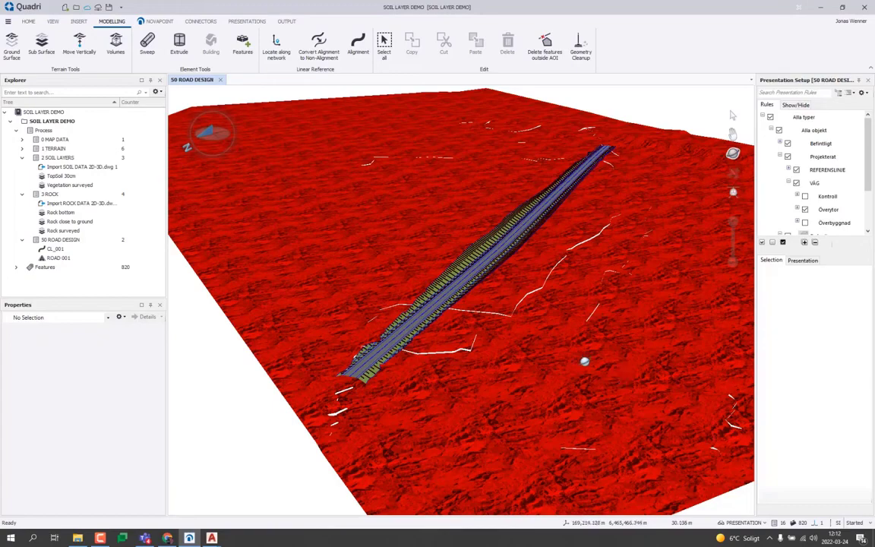
pyautogui.moveTo(586, 362); pyautogui.dragTo(416, 289, button='middle')
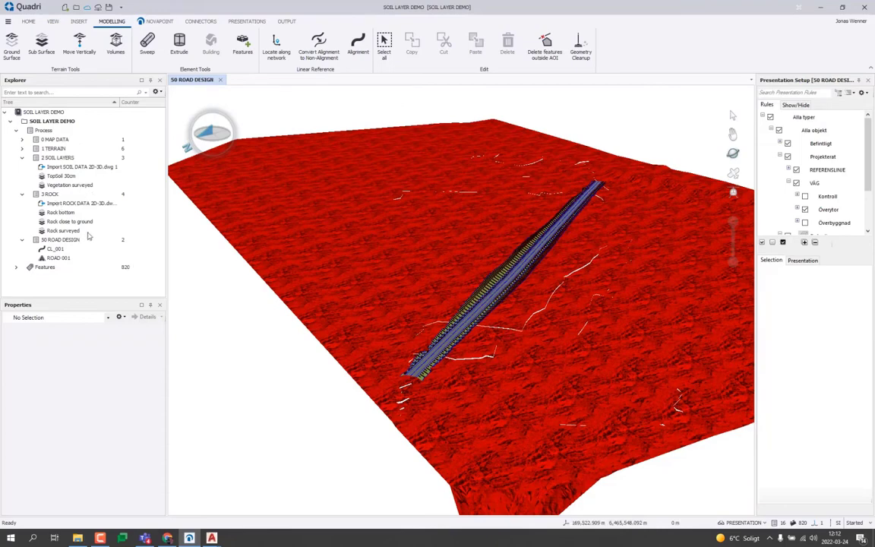
pyautogui.click(81, 202)
# Open Import ROCK DATA in plan and dock it beside the 3D view.
pyautogui.rightClick(80, 202)
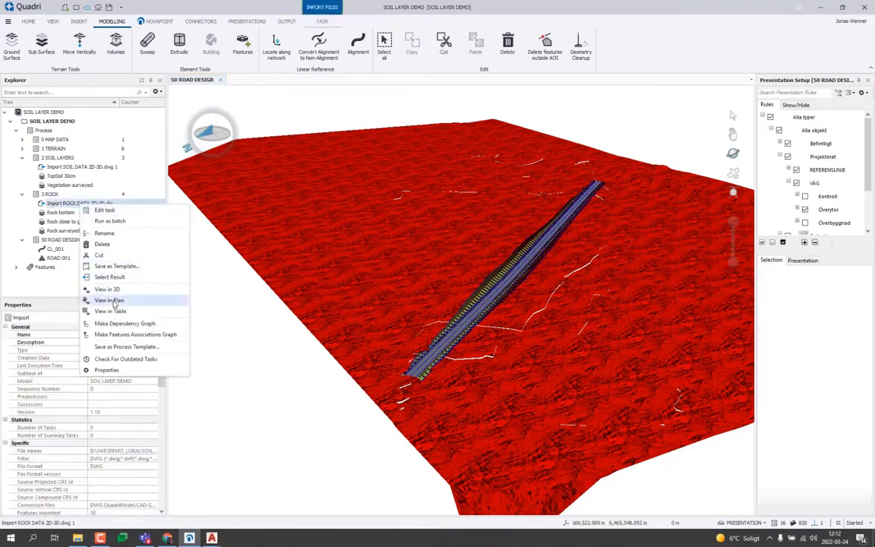
pyautogui.click(110, 276)
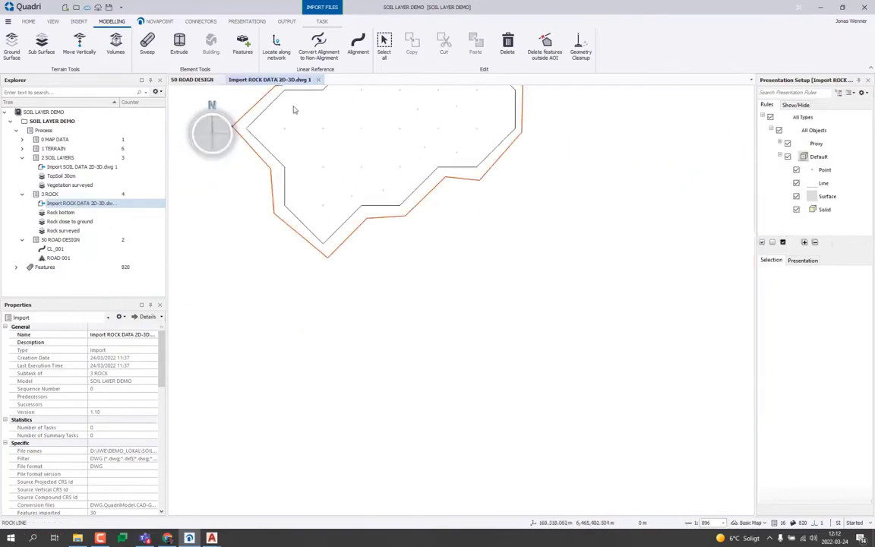
pyautogui.moveTo(281, 80)
pyautogui.mouseDown()
pyautogui.moveTo(495, 308)
pyautogui.moveTo(489, 293)
pyautogui.moveTo(477, 296)
pyautogui.mouseUp()
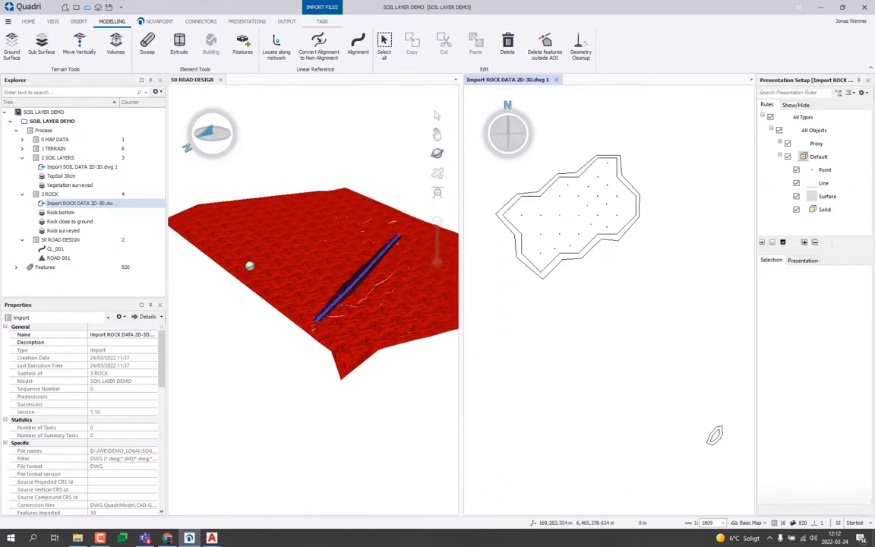
# Use the large and small rock outline polygons as holes in the Rock bottom surface.
pyautogui.click(61, 212)
pyautogui.rightClick(65, 212)
pyautogui.click(89, 219)
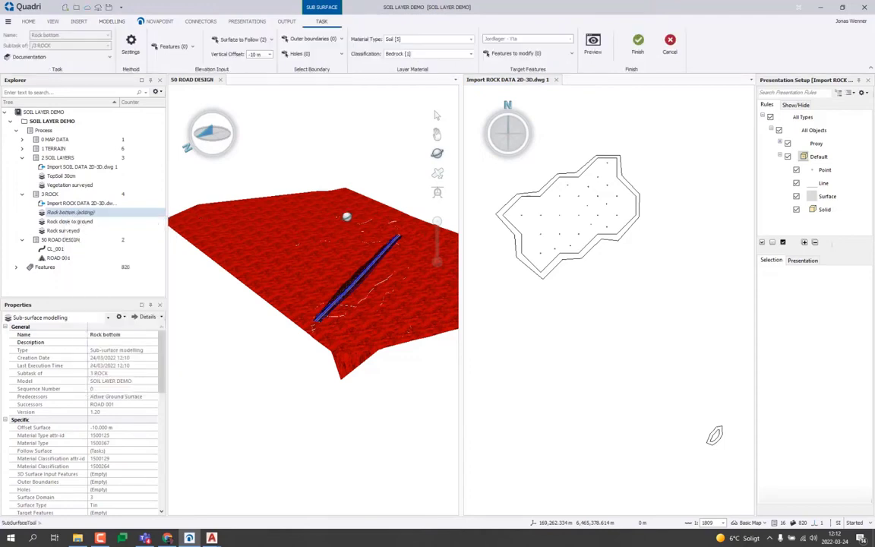
pyautogui.click(341, 54)
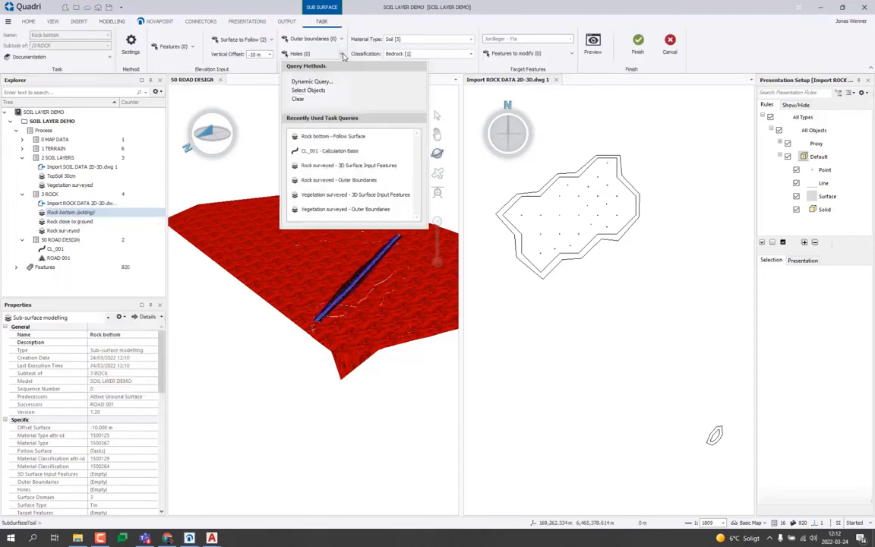
pyautogui.click(312, 90)
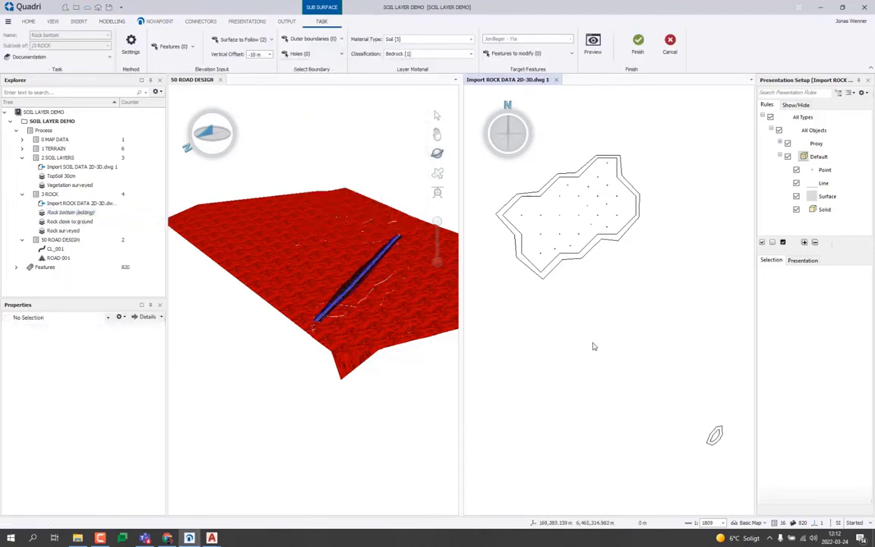
pyautogui.click(567, 263)
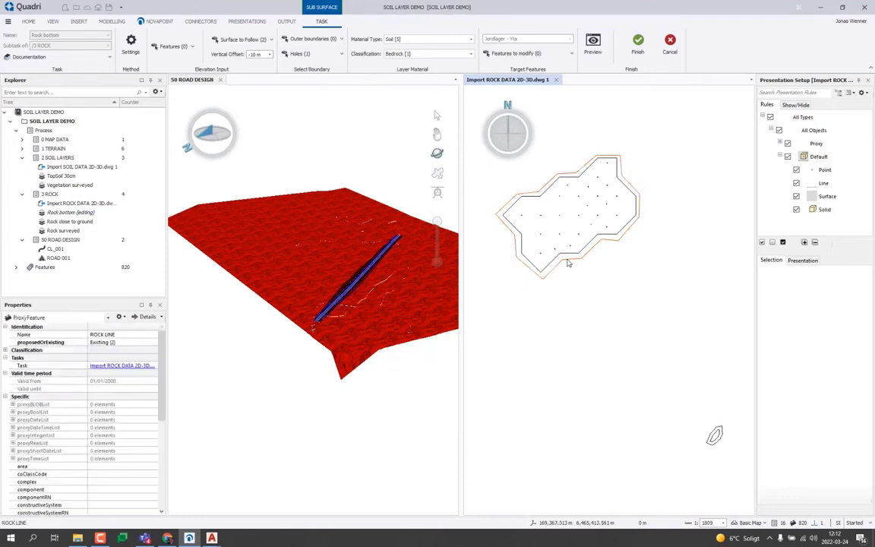
pyautogui.click(714, 436)
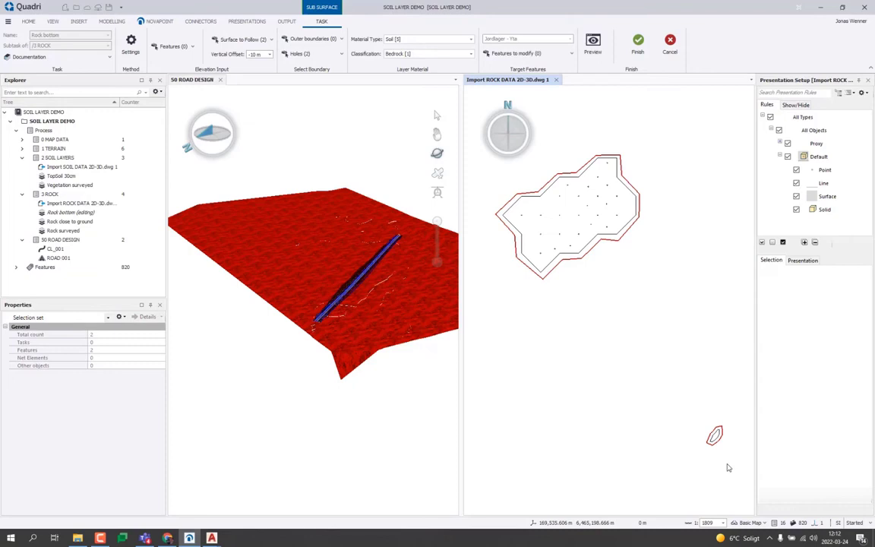
pyautogui.click(592, 44)
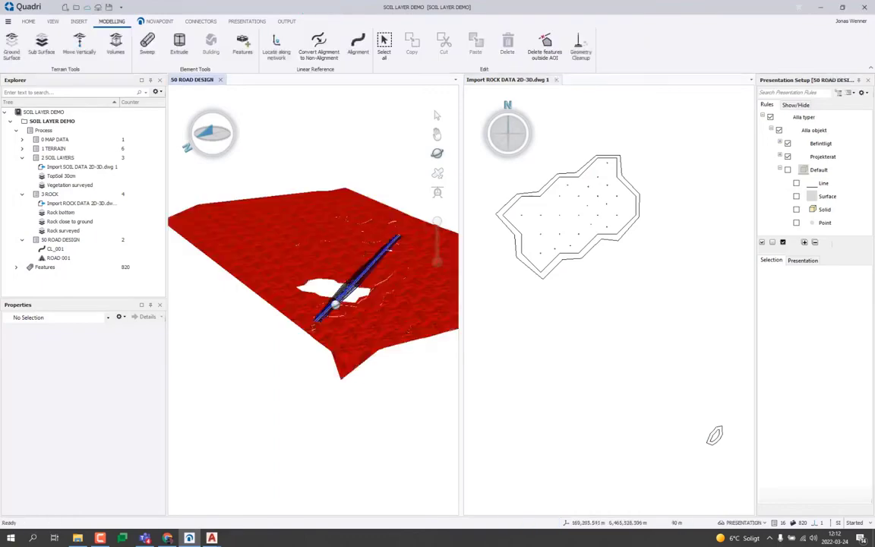
pyautogui.scroll(5, 318, 326)
pyautogui.scroll(-3, 319, 326)
pyautogui.moveTo(318, 327); pyautogui.dragTo(369, 289, button='middle')
pyautogui.scroll(-6, 368, 288)
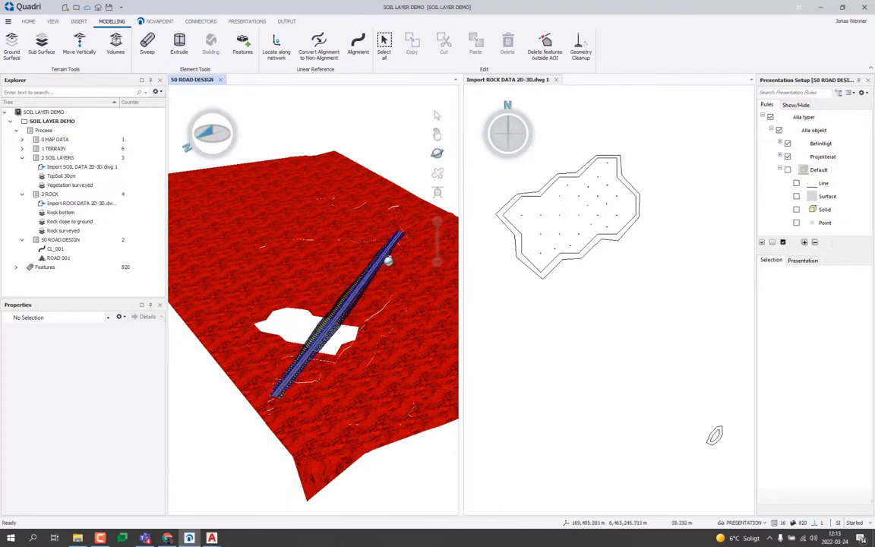
pyautogui.moveTo(323, 304); pyautogui.dragTo(324, 312, button='middle')
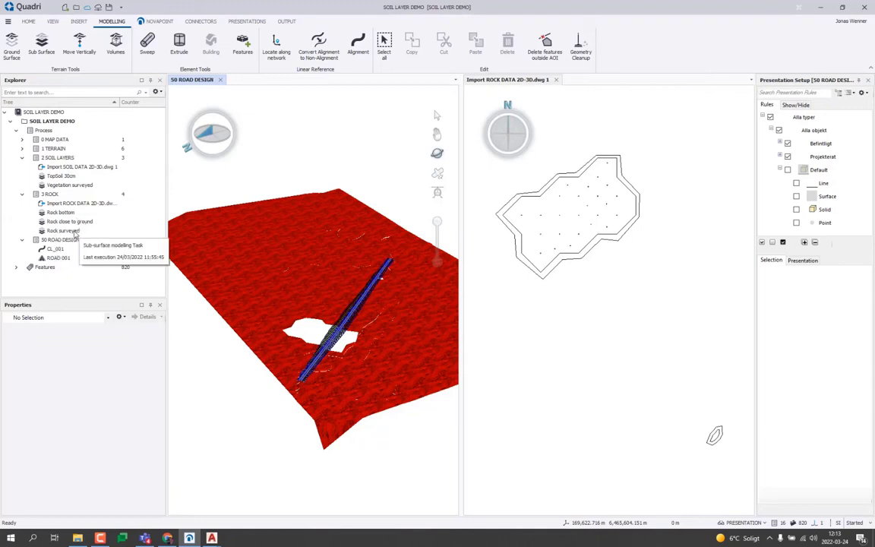
# Start a Rock-template sub-surface task under 3 ROCK and begin naming it 'Active rock model'.
pyautogui.click(49, 194)
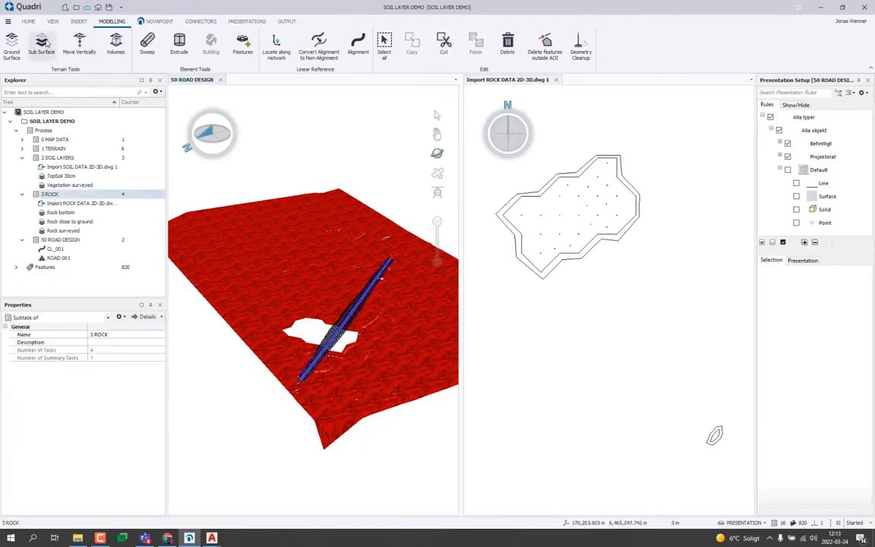
pyautogui.click(42, 44)
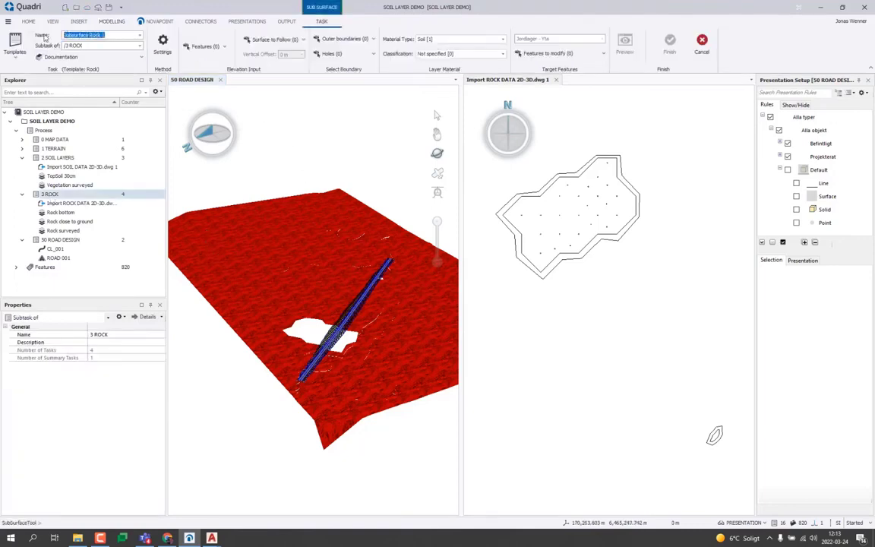
pyautogui.write('R')
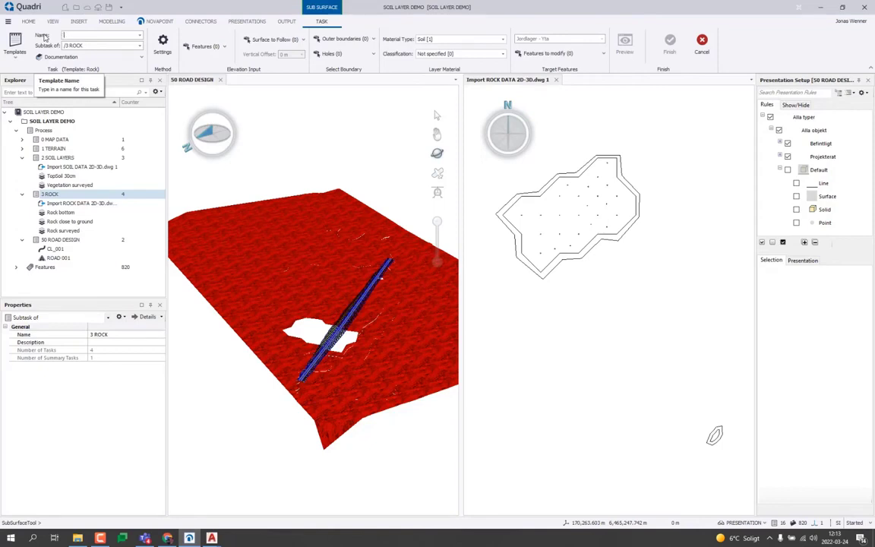
pyautogui.write('ock model')
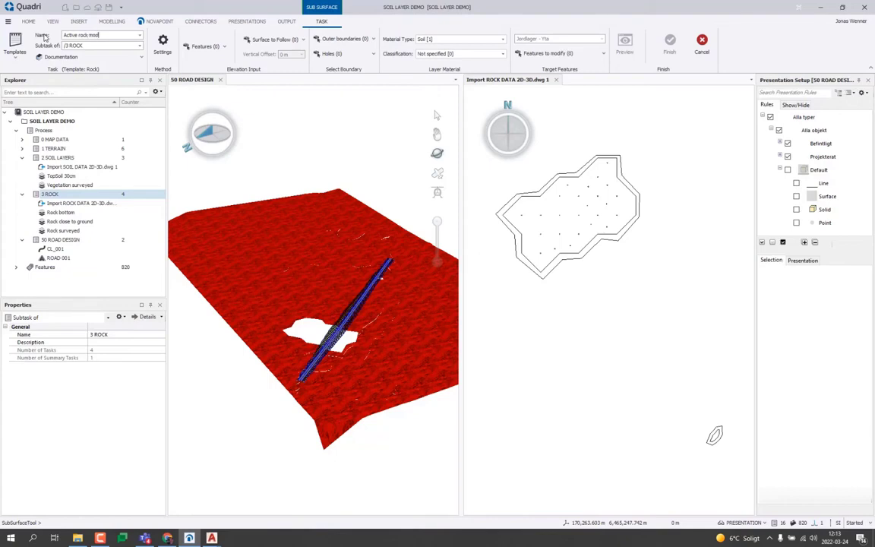
# Choose Rock bottom, Rock close to ground and Rock surveyed as the Active rock model's input surfaces.
pyautogui.click(202, 47)
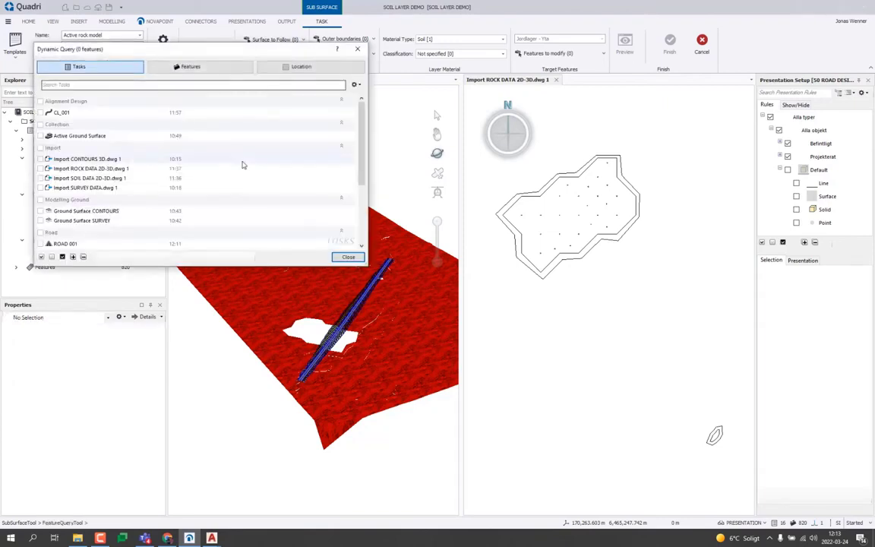
pyautogui.scroll(-4, 198, 175)
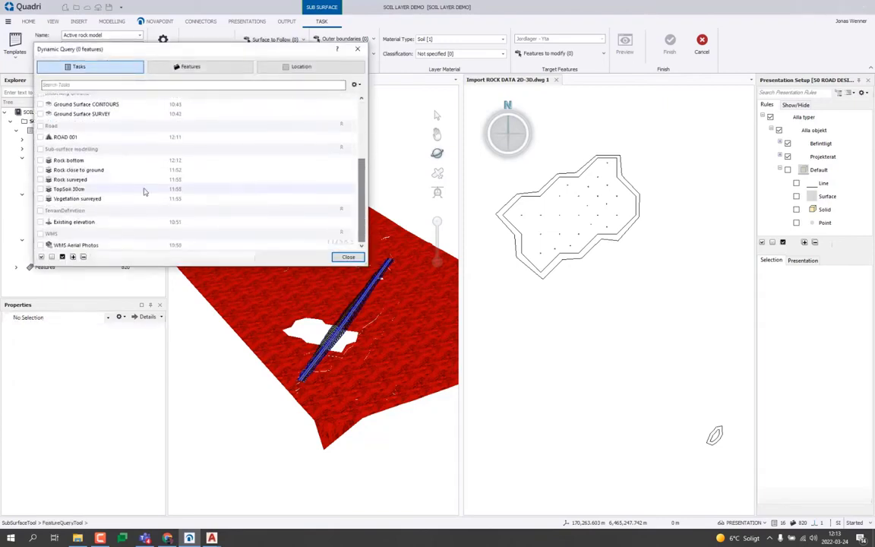
pyautogui.click(40, 160)
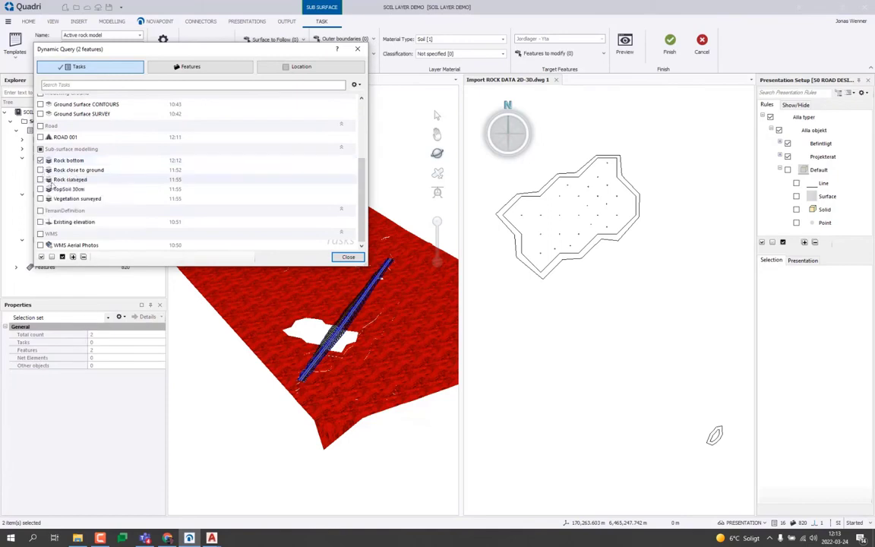
pyautogui.click(40, 170)
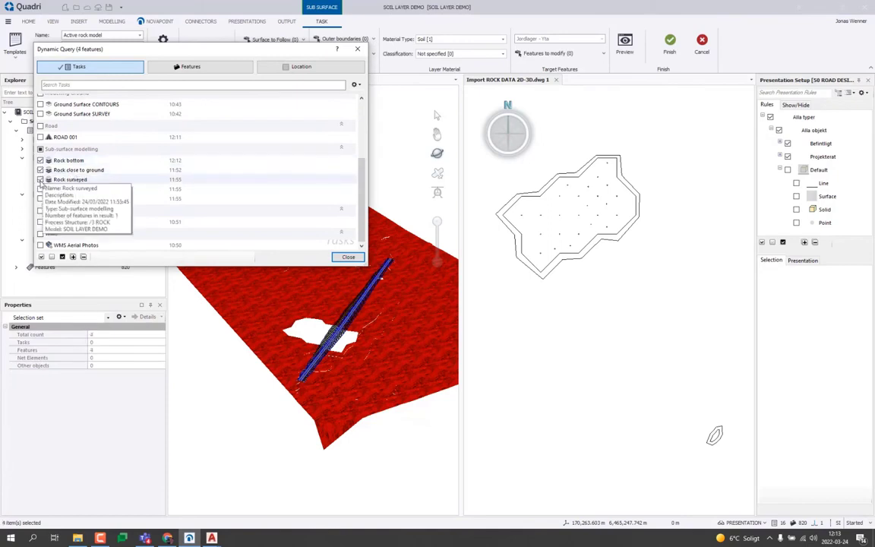
pyautogui.click(348, 257)
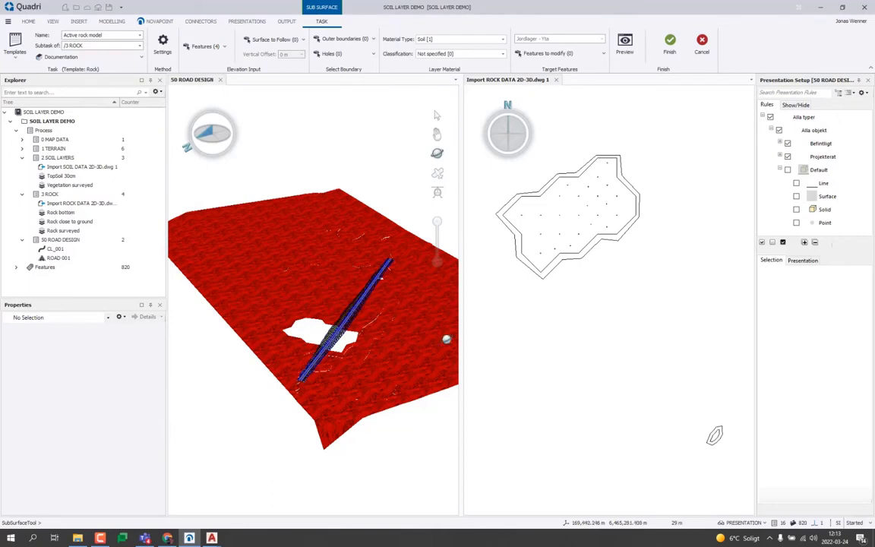
# Save the surface calculation settings, including TIN breaklines, to the task.
pyautogui.click(164, 44)
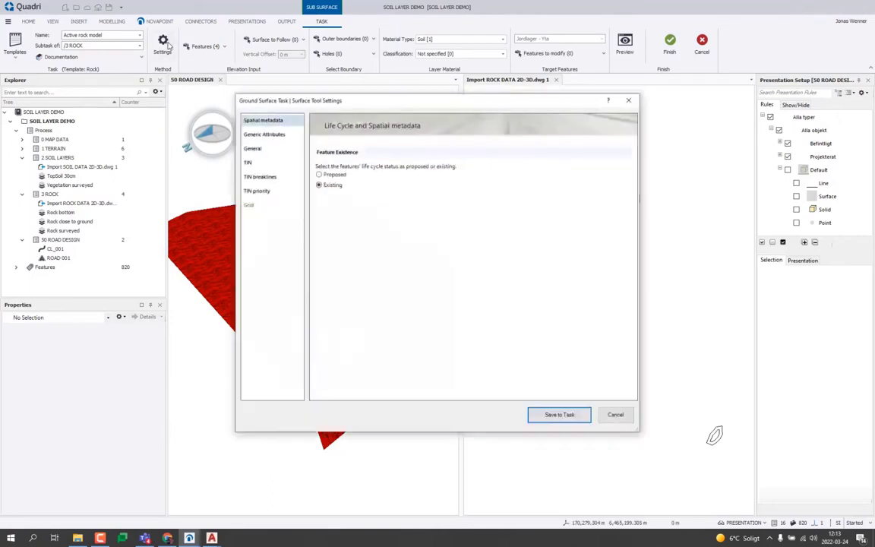
pyautogui.click(262, 177)
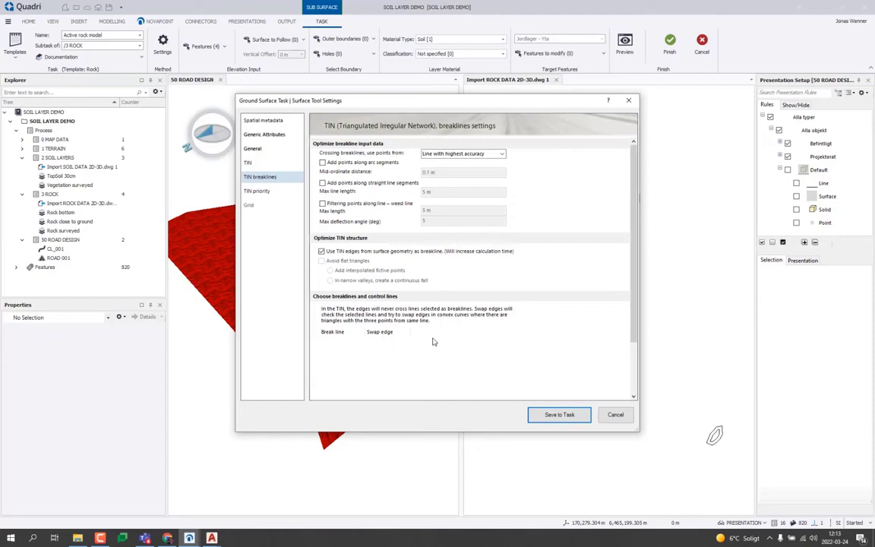
pyautogui.click(561, 415)
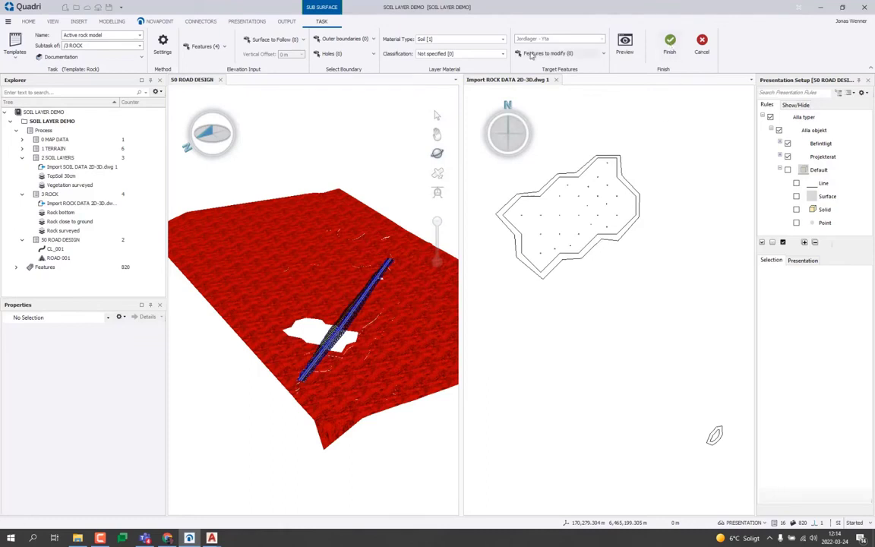
# Set material type Soil [5] and classification Bedrock [1], then finish the Active rock model.
pyautogui.click(503, 39)
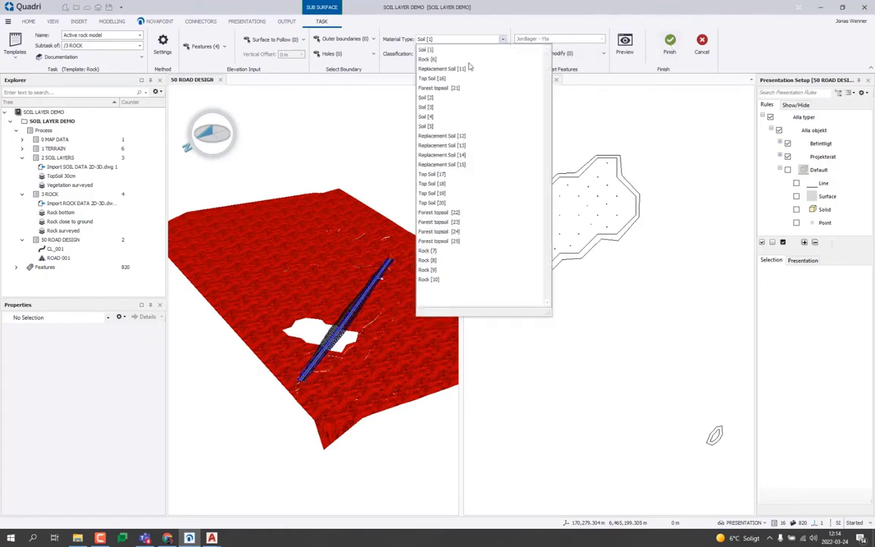
pyautogui.click(427, 126)
pyautogui.click(502, 54)
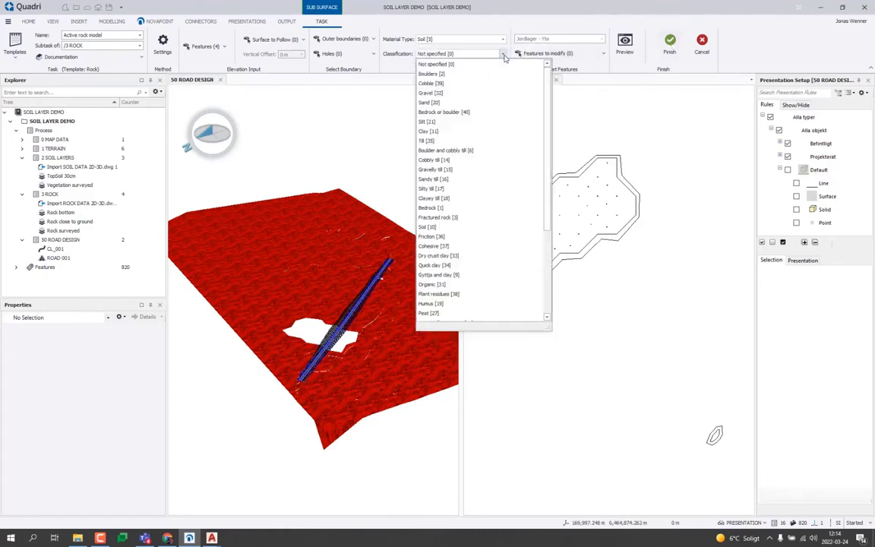
pyautogui.click(455, 208)
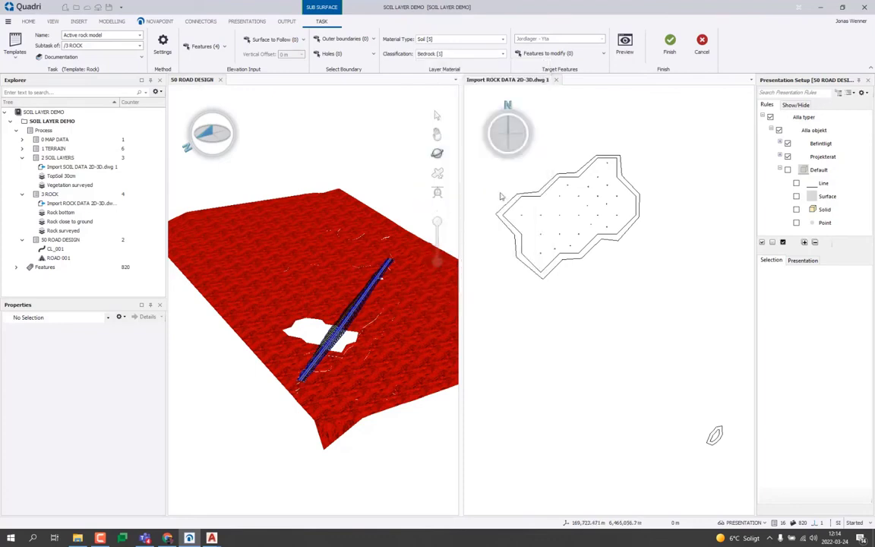
pyautogui.click(678, 48)
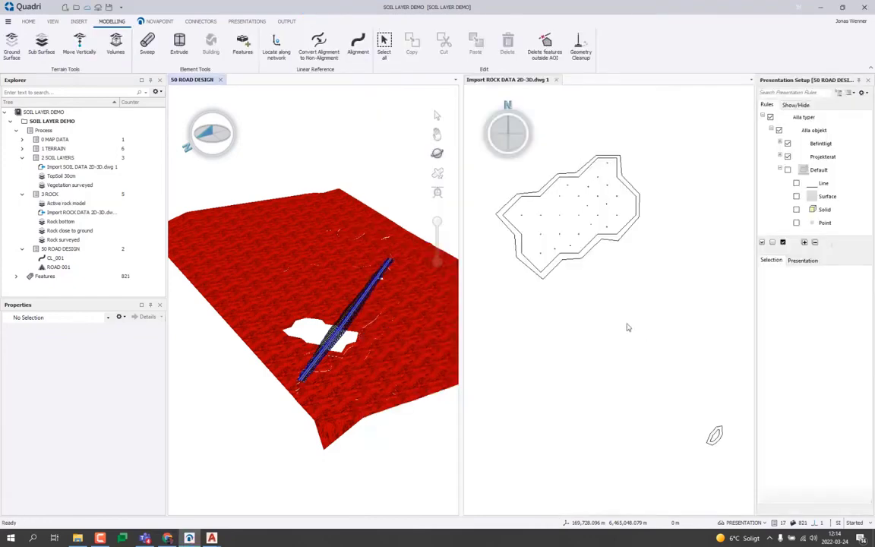
# Close the Import ROCK DATA view and Presentation Setup pane, then view Active rock model in 3D.
pyautogui.click(556, 80)
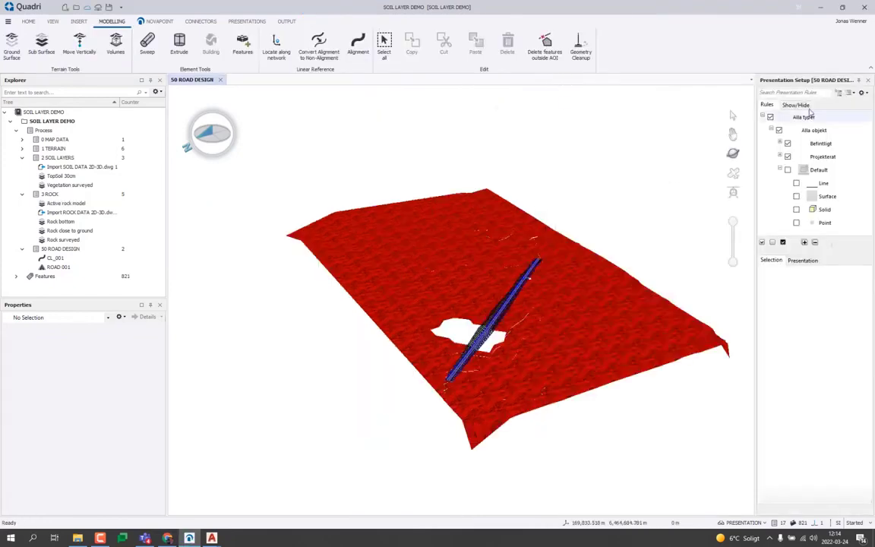
pyautogui.click(869, 79)
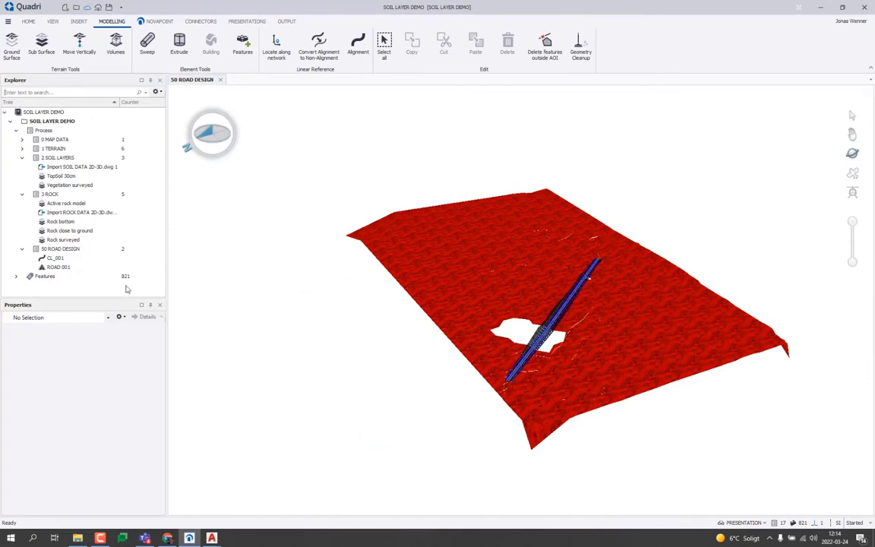
pyautogui.click(76, 204)
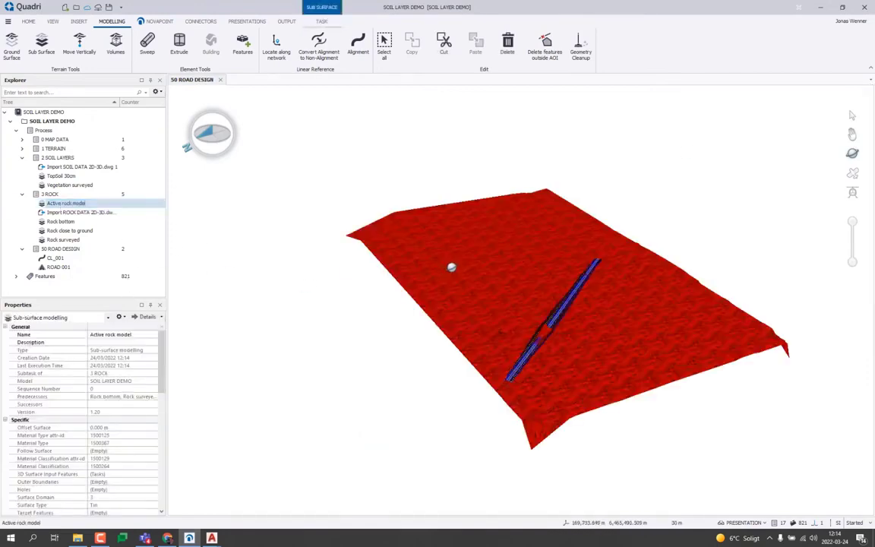
pyautogui.scroll(5, 559, 342)
pyautogui.moveTo(537, 318); pyautogui.dragTo(389, 337)
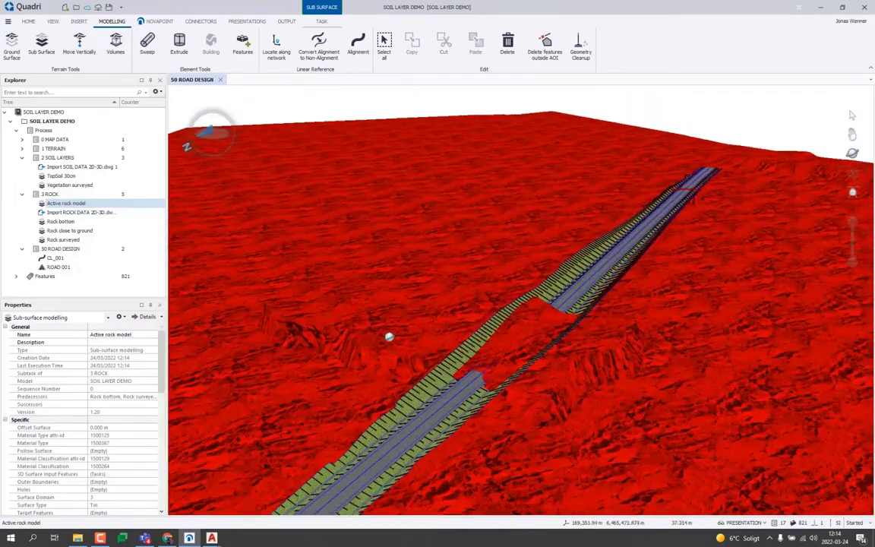
pyautogui.scroll(-4, 379, 351)
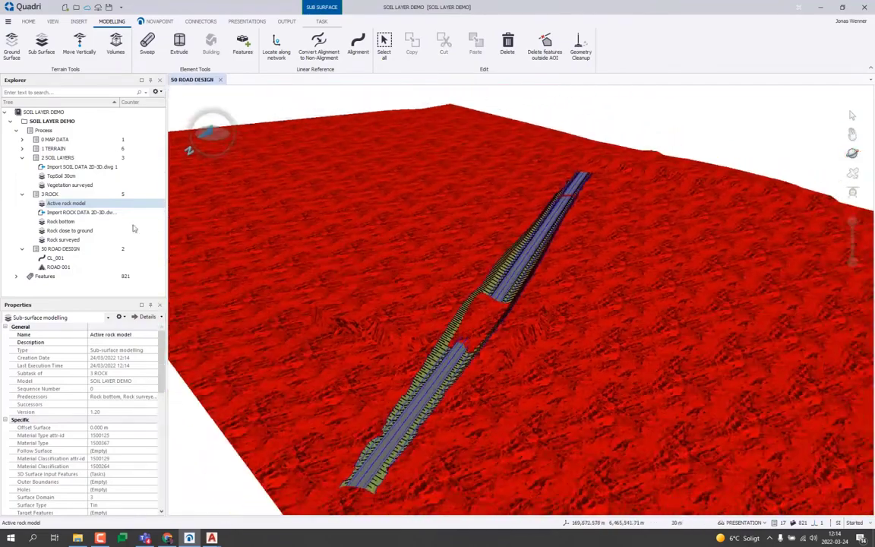
pyautogui.rightClick(76, 205)
pyautogui.click(116, 251)
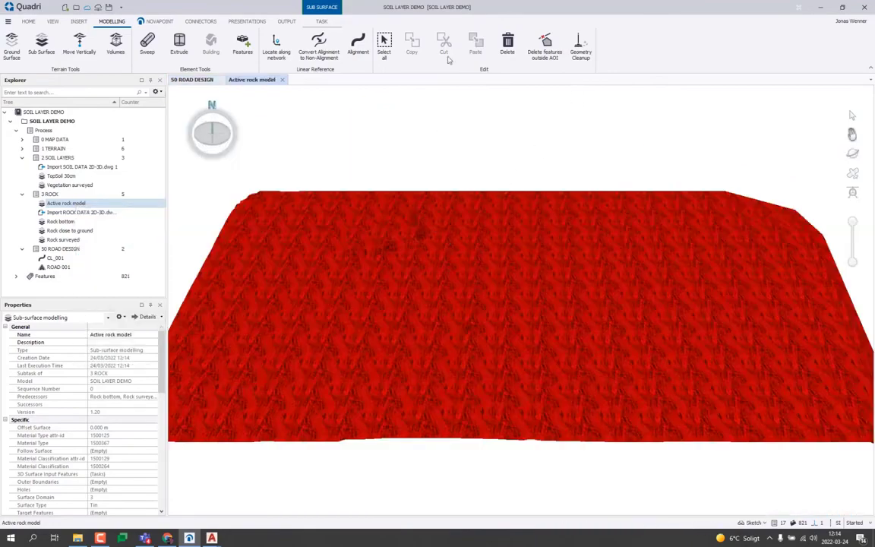
# Render the Active rock model as a wireframe TIN, orbit around it, then close its view.
pyautogui.click(52, 22)
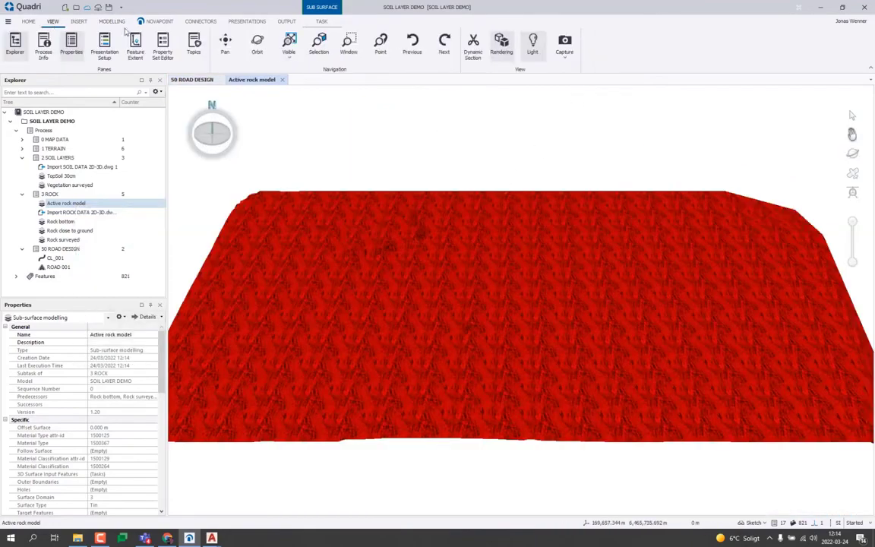
pyautogui.click(503, 45)
pyautogui.scroll(-2, 524, 259)
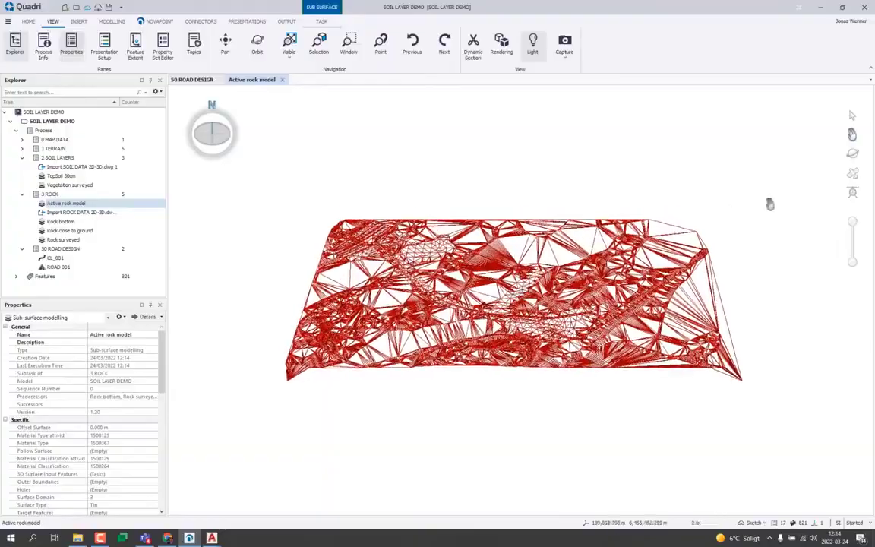
pyautogui.moveTo(769, 204); pyautogui.dragTo(766, 121)
pyautogui.scroll(5, 495, 298)
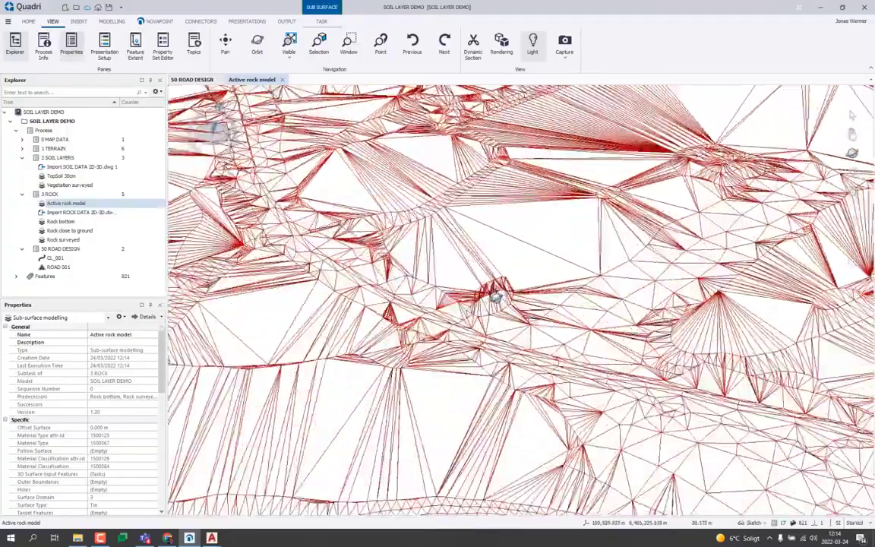
pyautogui.moveTo(495, 297); pyautogui.dragTo(572, 254)
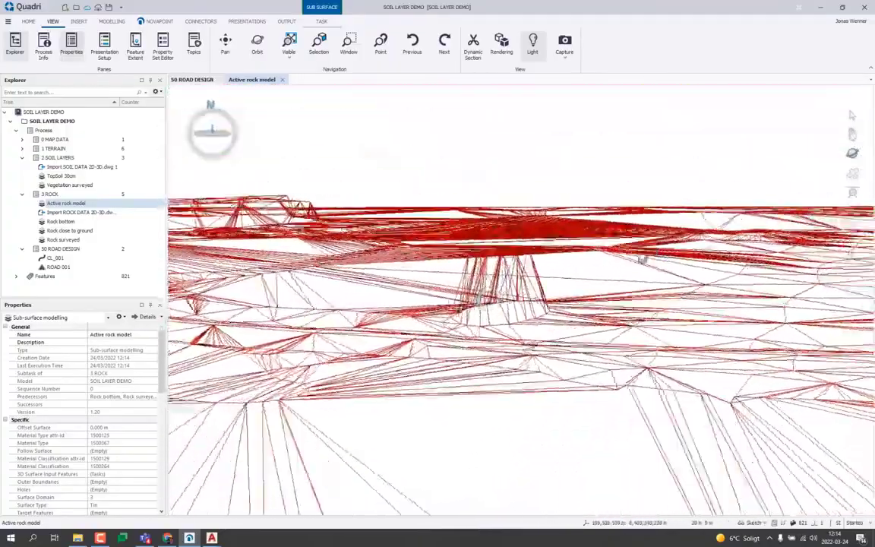
pyautogui.moveTo(643, 259)
pyautogui.mouseDown()
pyautogui.moveTo(532, 266)
pyautogui.moveTo(577, 244)
pyautogui.moveTo(562, 244)
pyautogui.moveTo(566, 254)
pyautogui.mouseUp()
pyautogui.moveTo(652, 320); pyautogui.dragTo(466, 287)
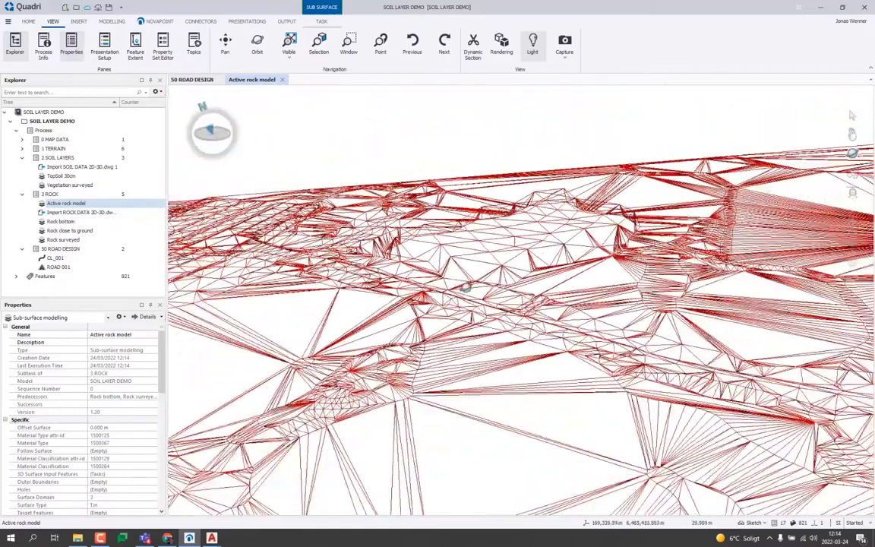
pyautogui.click(281, 80)
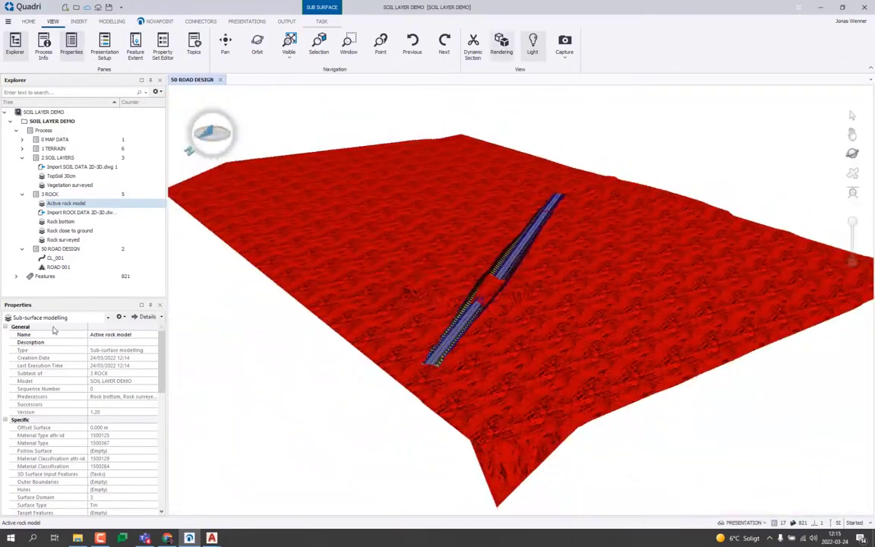
# Set ROAD 001's calculation basis to all four rock models and rebuild the road.
pyautogui.rightClick(58, 268)
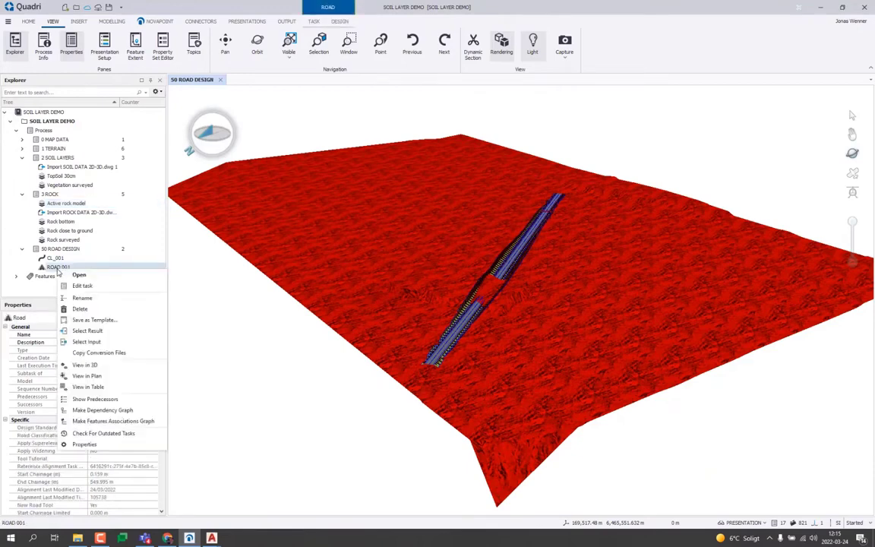
pyautogui.click(82, 286)
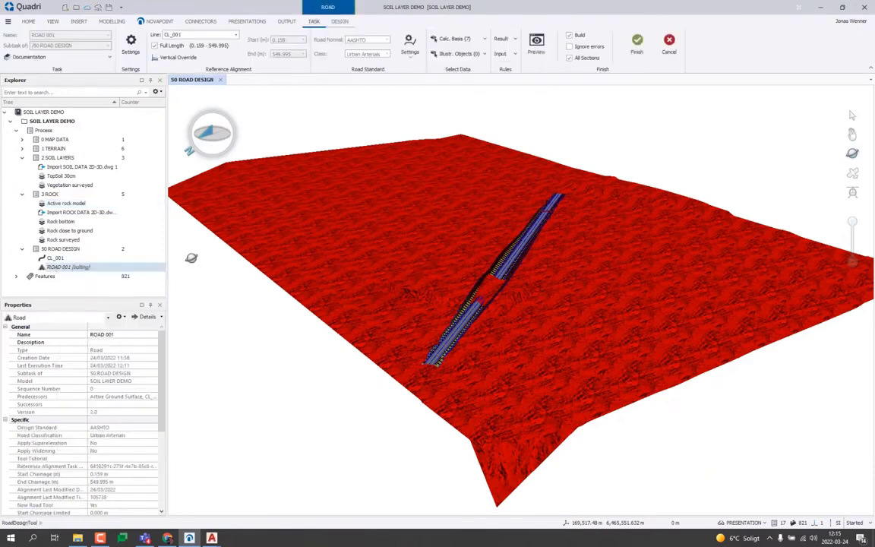
pyautogui.click(462, 41)
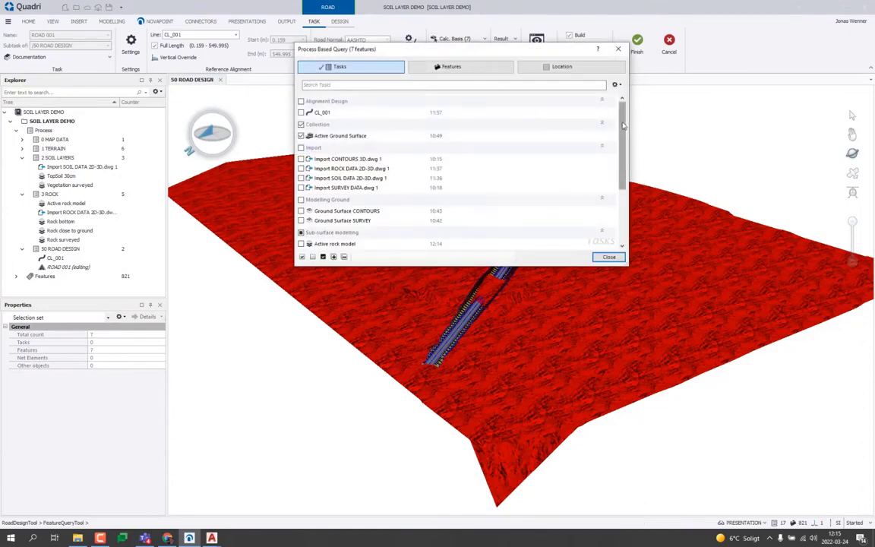
pyautogui.scroll(-3, 590, 218)
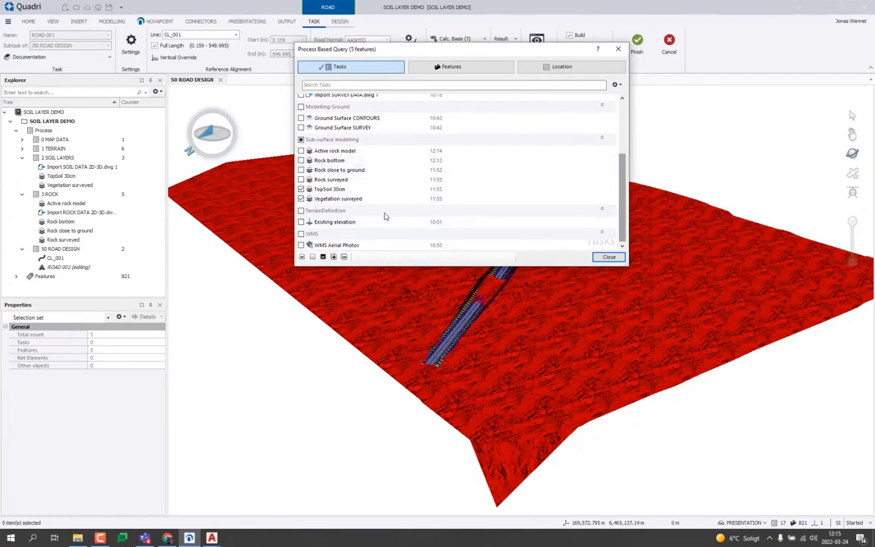
pyautogui.click(301, 169)
pyautogui.click(301, 151)
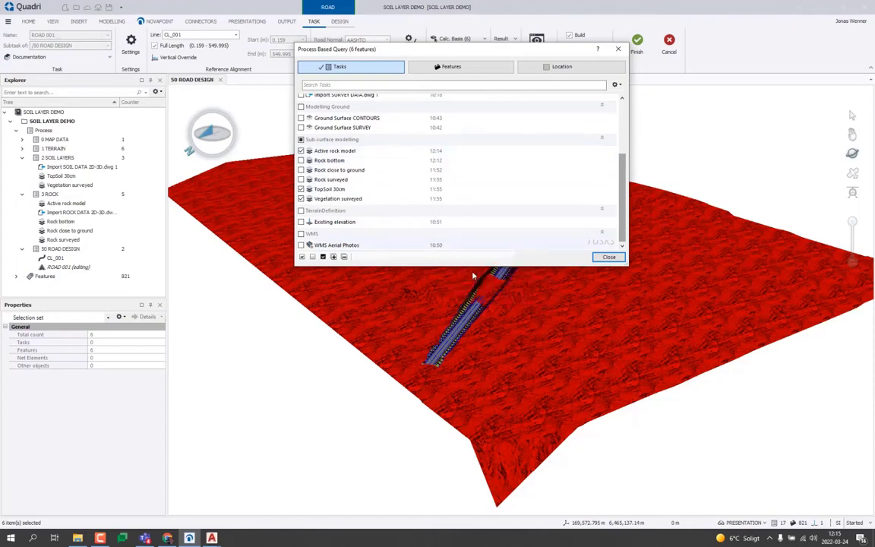
pyautogui.click(608, 257)
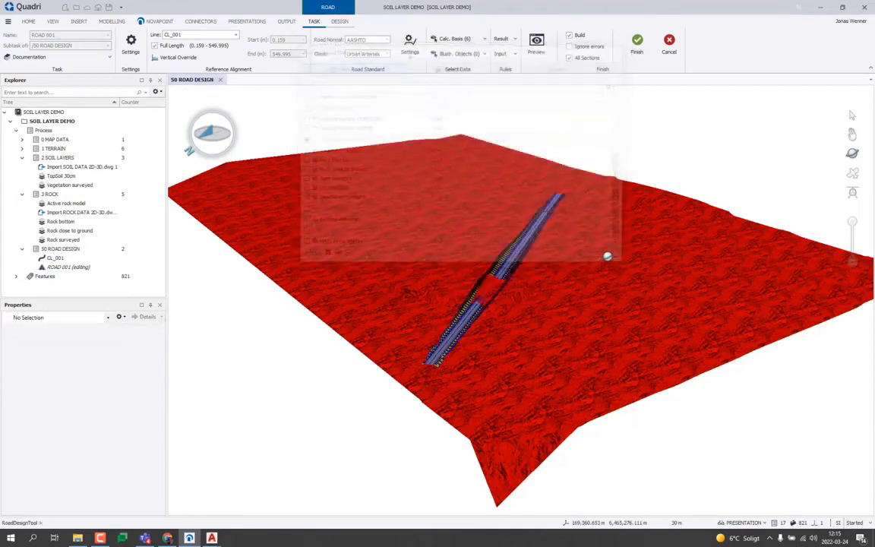
pyautogui.click(636, 42)
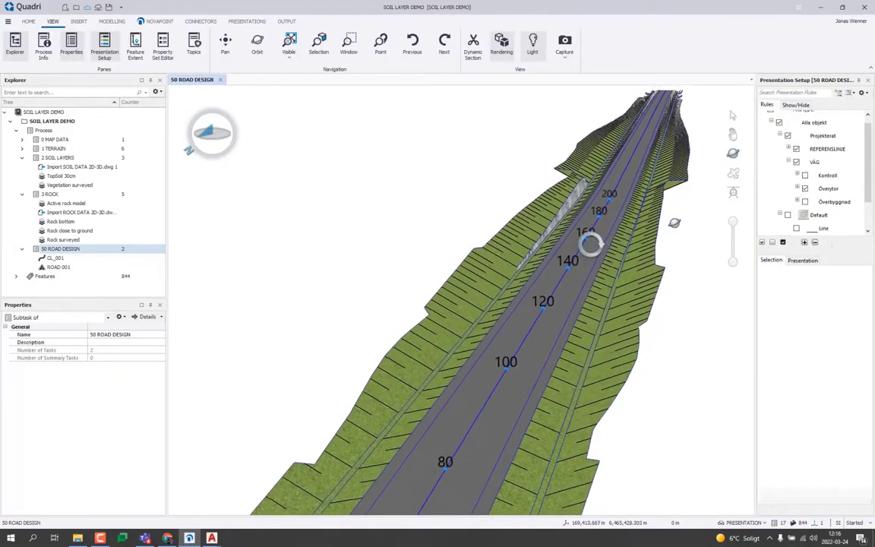
# Orbit and zoom the rebuilt road to inspect the rock cut near stations 140–200.
pyautogui.moveTo(595, 244); pyautogui.dragTo(645, 167, button='middle')
pyautogui.scroll(5, 646, 167)
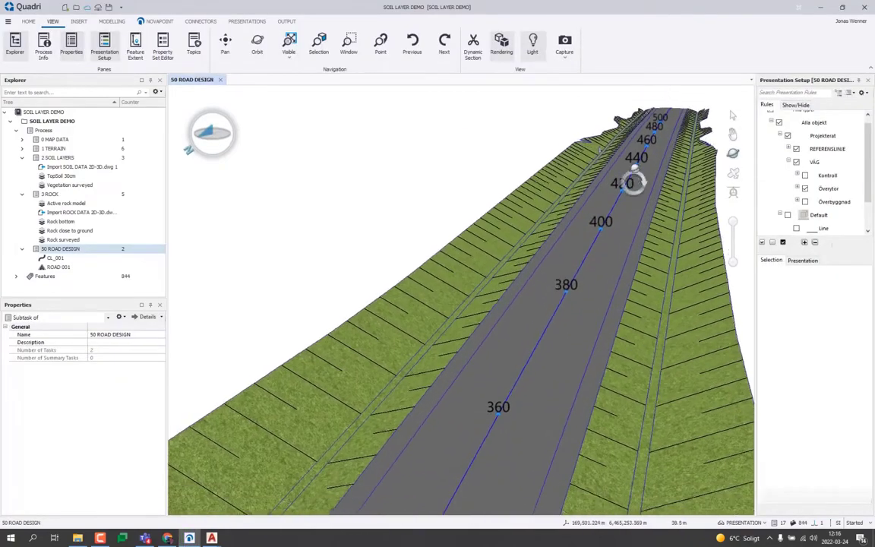
pyautogui.scroll(-2, 635, 178)
pyautogui.scroll(-4, 636, 168)
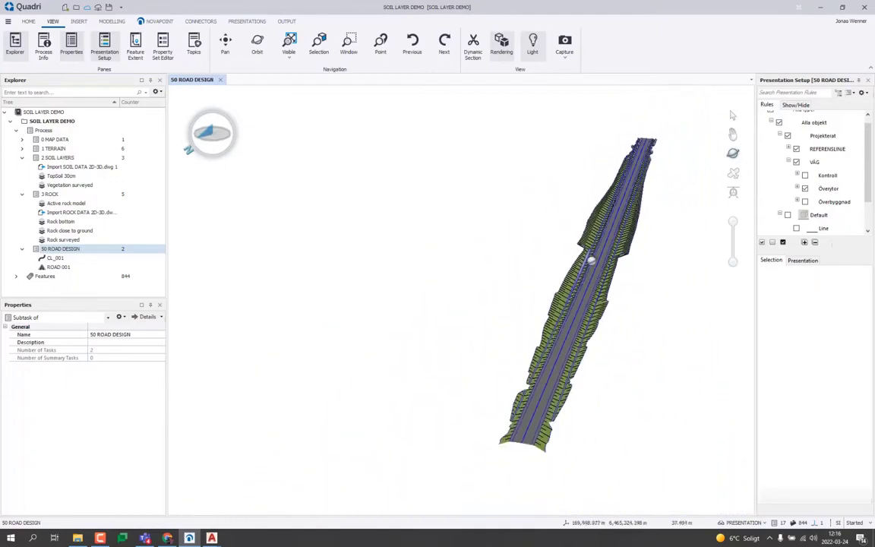
pyautogui.scroll(4, 591, 263)
pyautogui.moveTo(591, 263); pyautogui.dragTo(496, 235, button='middle')
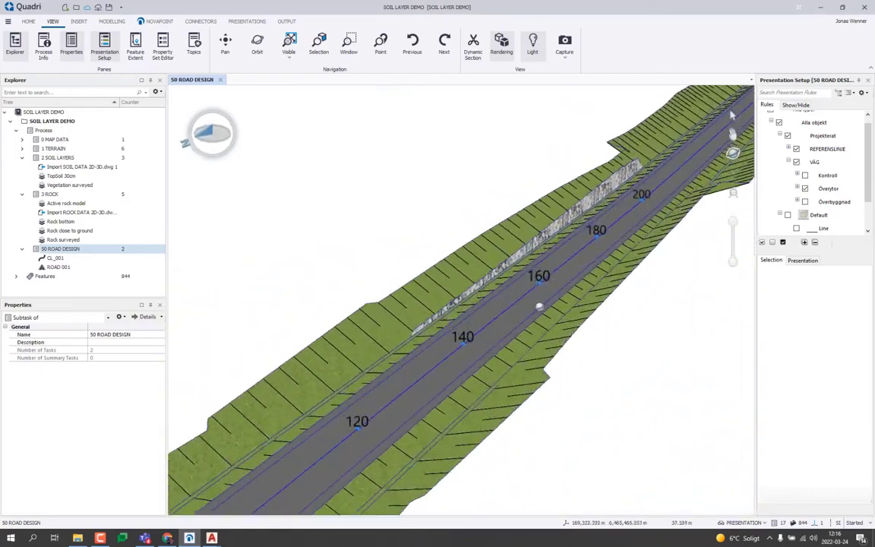
pyautogui.click(760, 524)
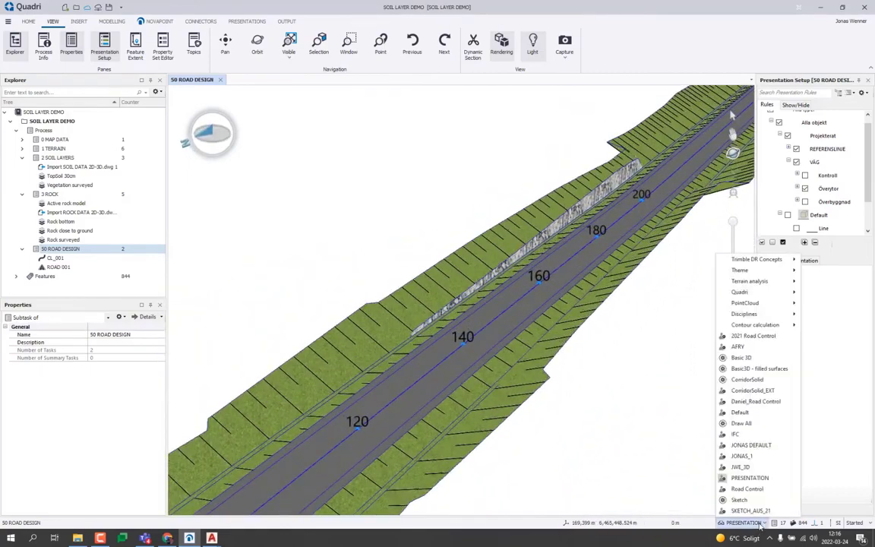
# Switch ROAD 001 to CorridorSolid presentation with fill solids and the default surface hidden.
pyautogui.click(745, 379)
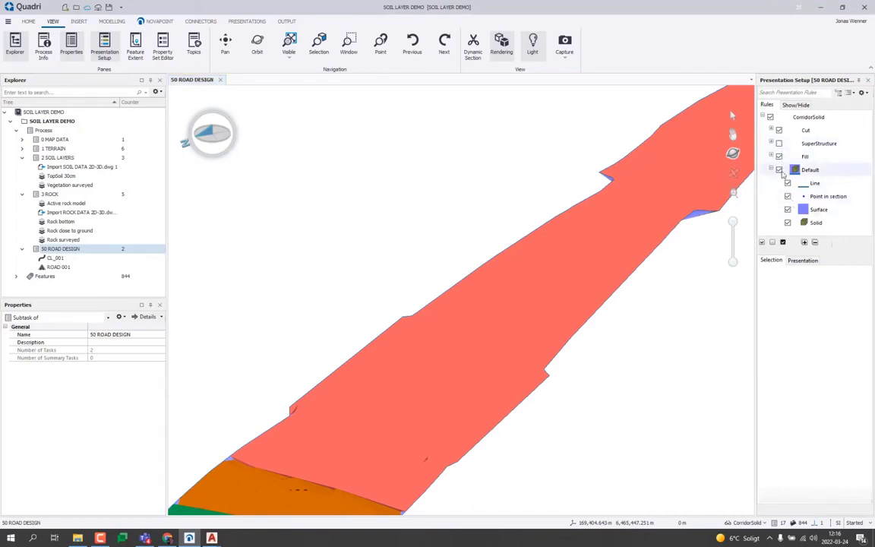
pyautogui.click(778, 157)
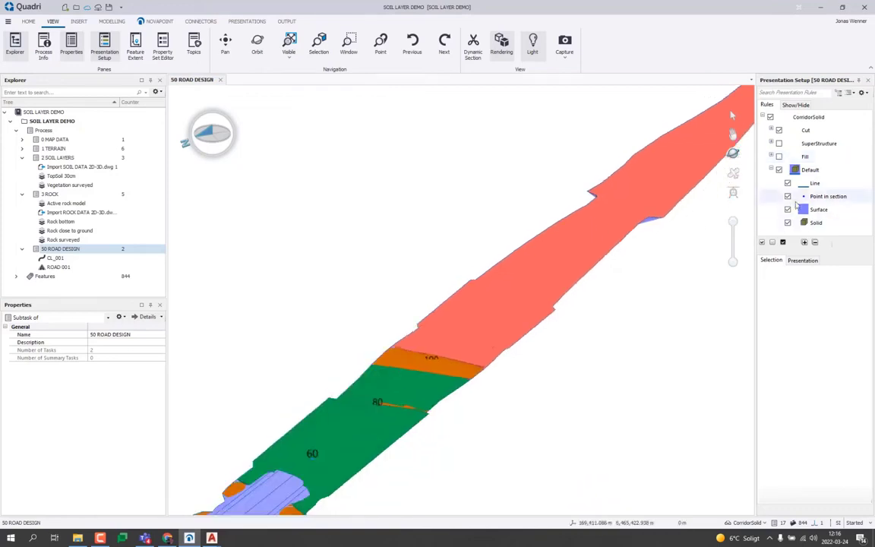
pyautogui.click(778, 170)
pyautogui.click(778, 171)
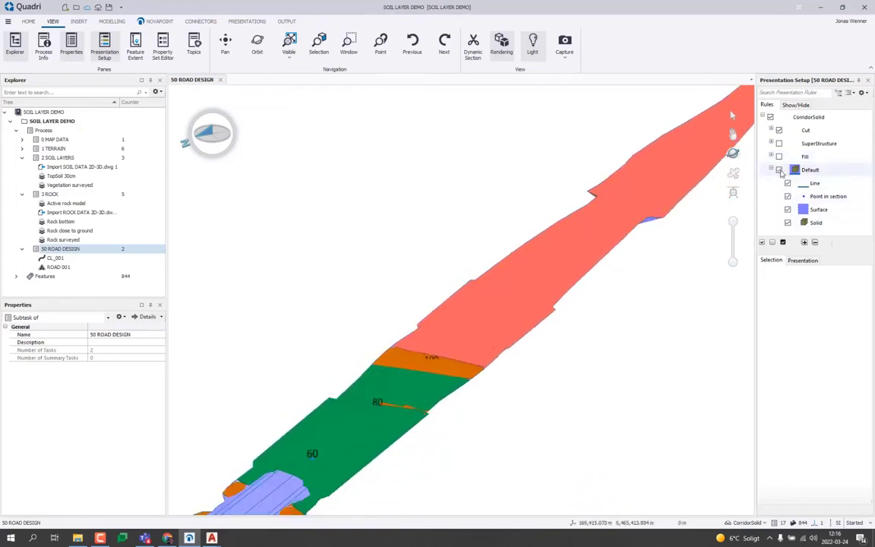
pyautogui.click(788, 211)
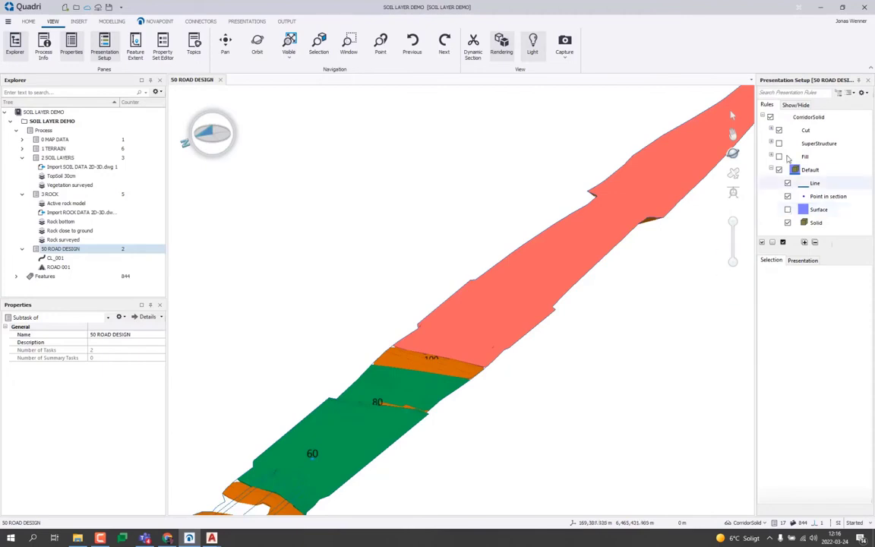
# Hide the Vegetation-21, Soil-1 and TopSoil-16 cut volumes, leaving only the Rock-6 solid visible.
pyautogui.click(770, 130)
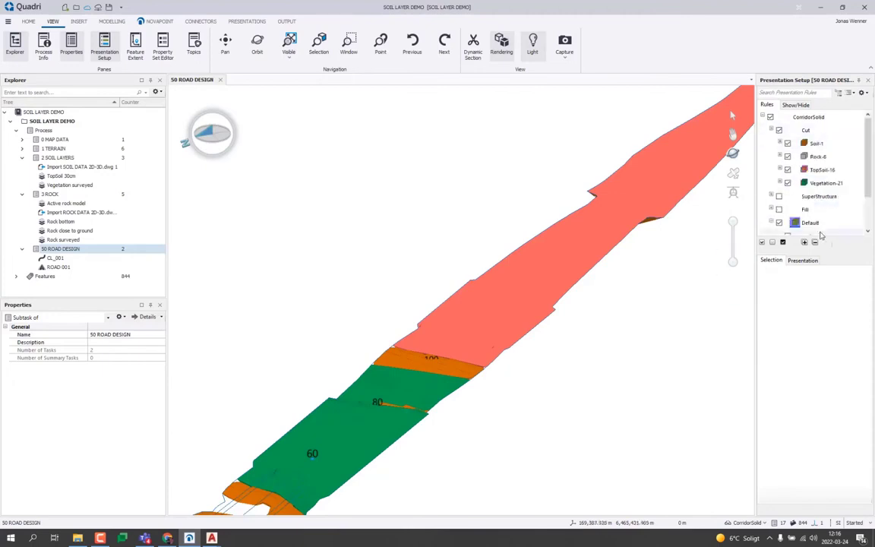
pyautogui.click(787, 183)
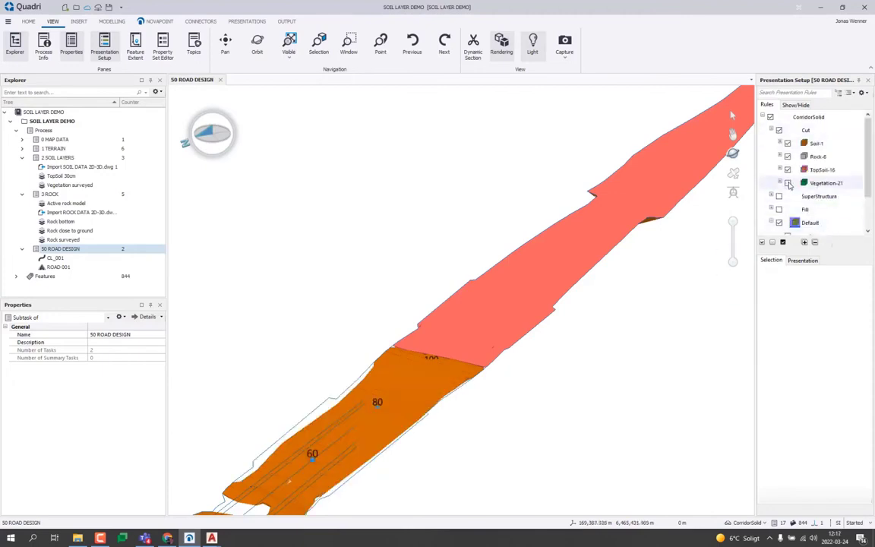
pyautogui.click(788, 144)
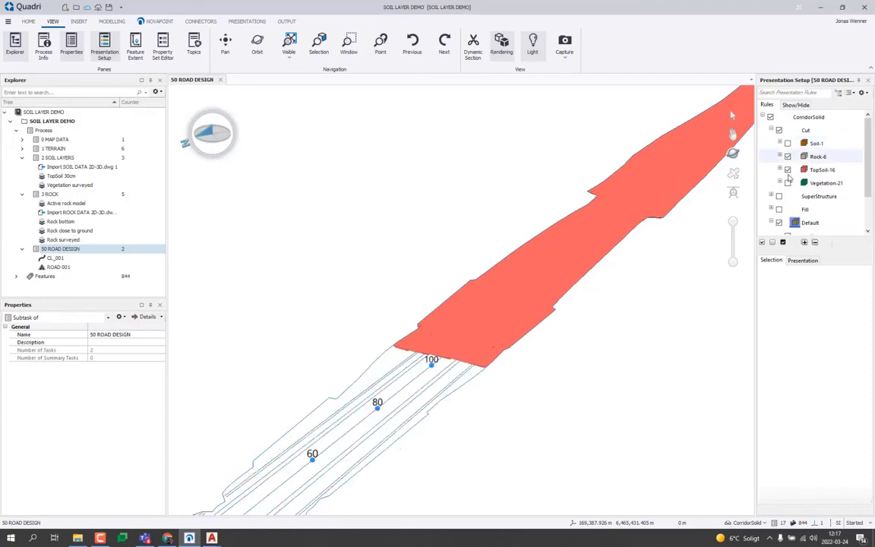
pyautogui.click(787, 169)
pyautogui.scroll(-4, 562, 272)
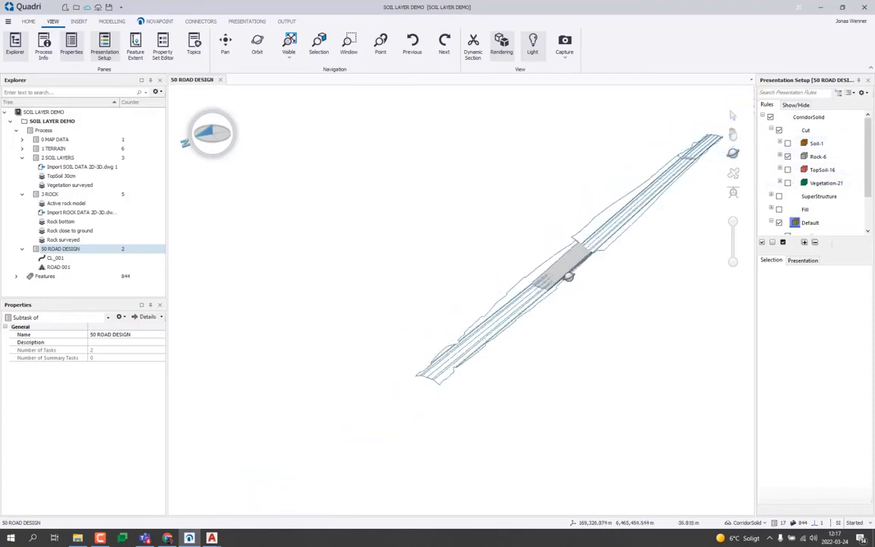
pyautogui.scroll(4, 562, 272)
pyautogui.scroll(3, 565, 267)
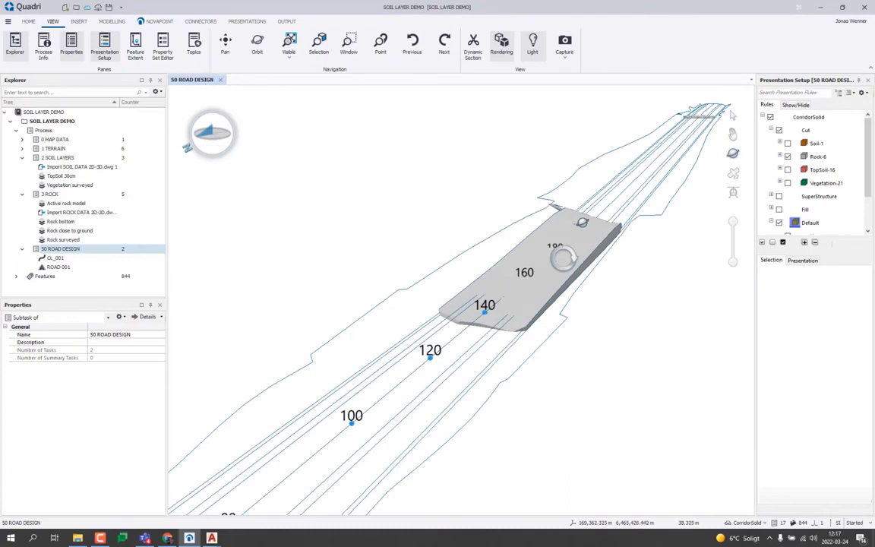
pyautogui.scroll(3, 456, 377)
pyautogui.scroll(10, 458, 304)
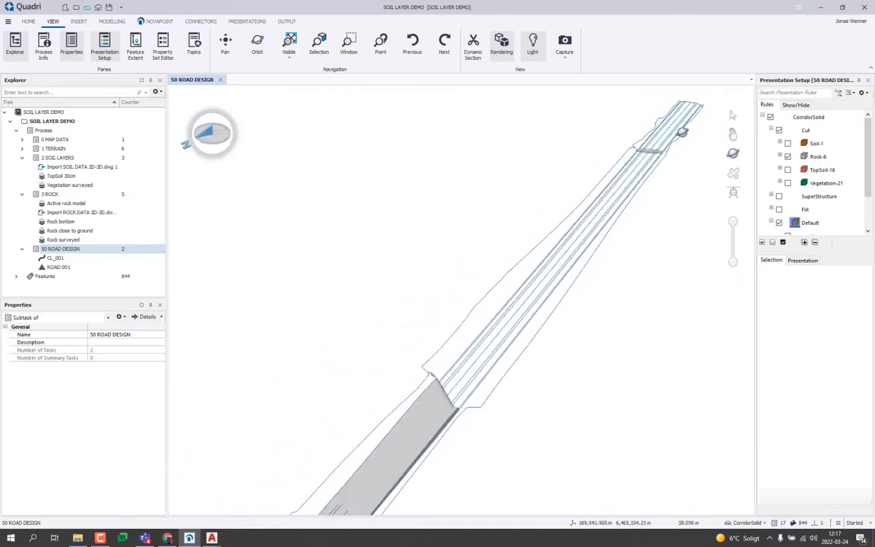
pyautogui.scroll(-4, 562, 271)
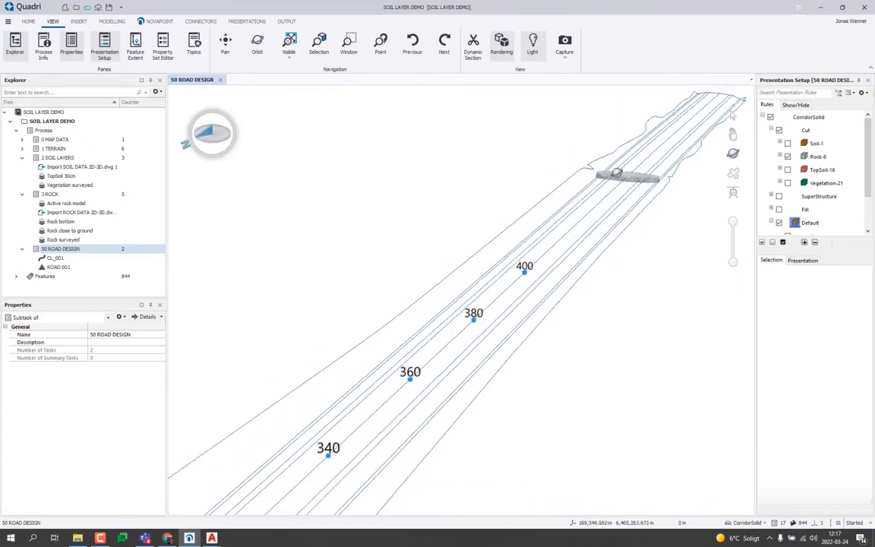
pyautogui.scroll(-10, 458, 304)
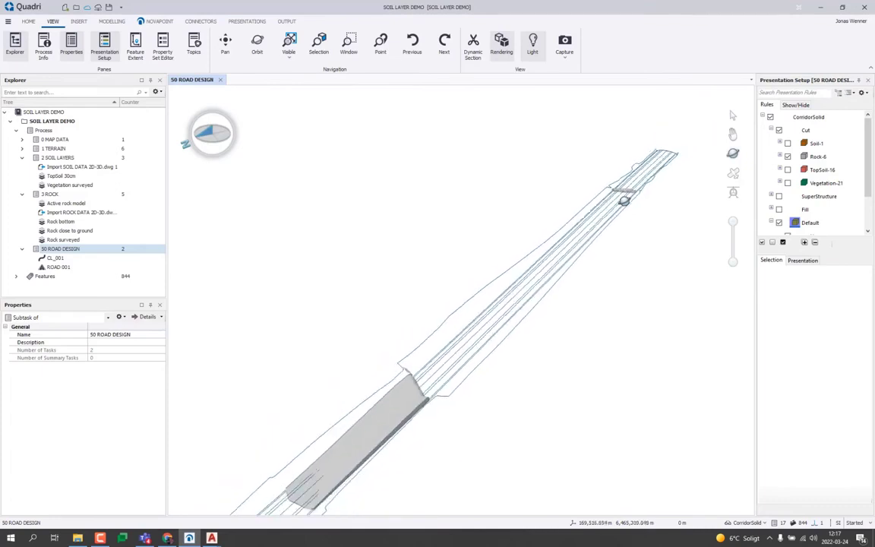
# Turn the Soil-1, TopSoil-16 and Vegetation-21 cut volumes back on alongside rock.
pyautogui.click(787, 144)
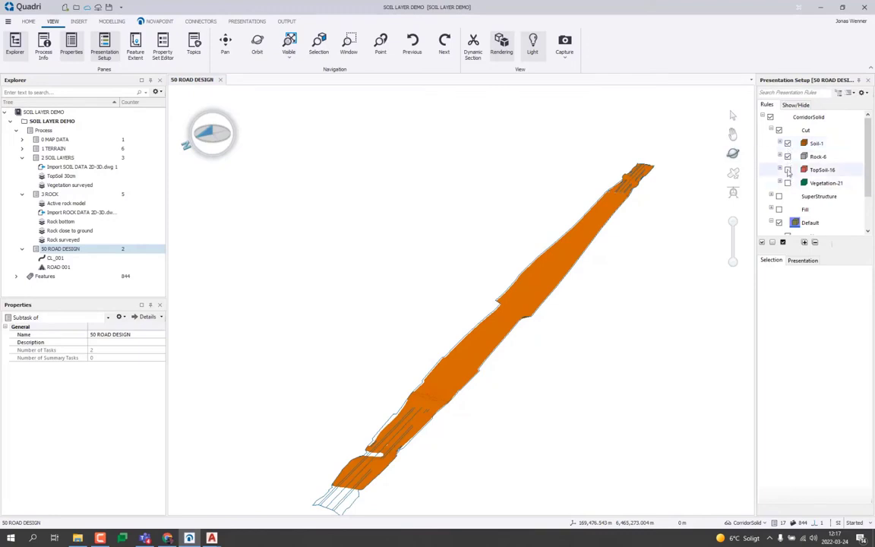
pyautogui.click(788, 171)
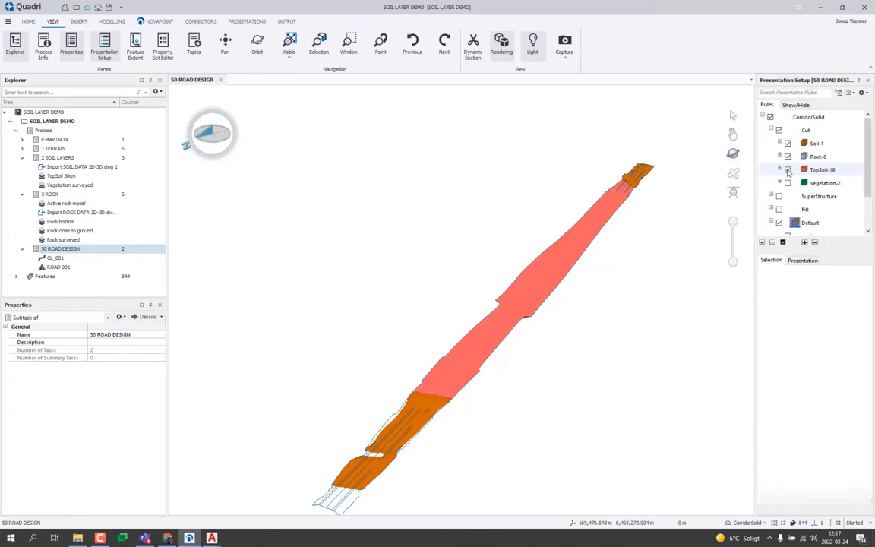
pyautogui.click(787, 183)
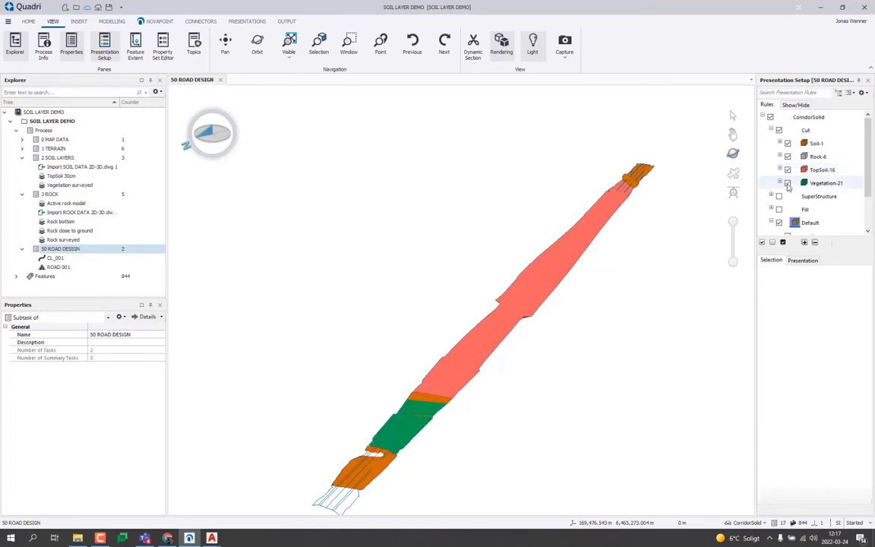